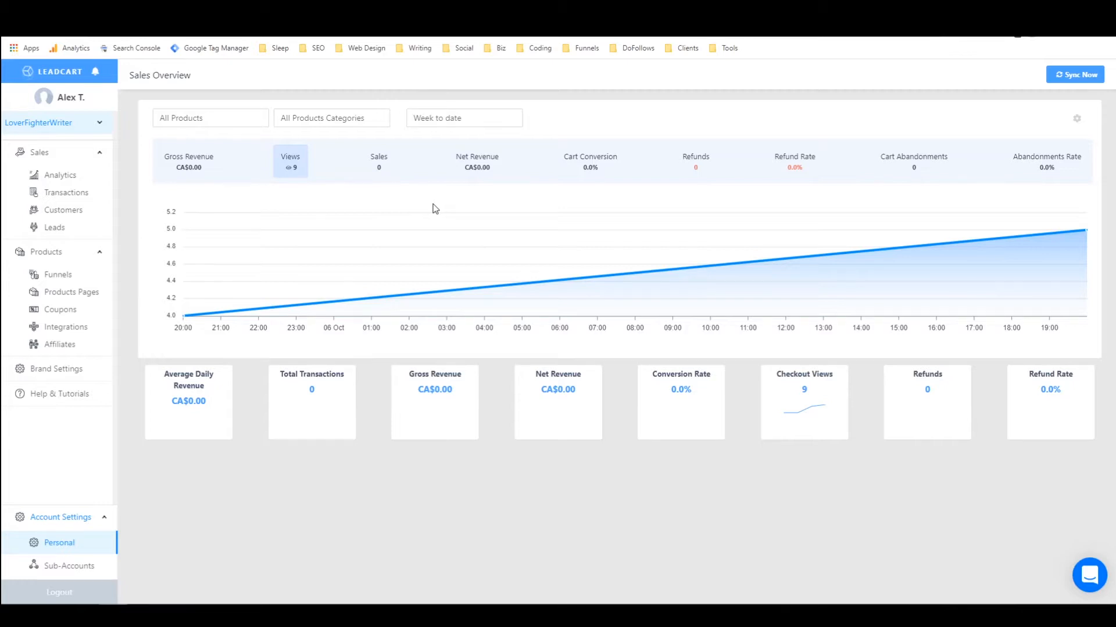
Step: Open the list of product pages and create a new checkout product
mouse_move(391, 221)
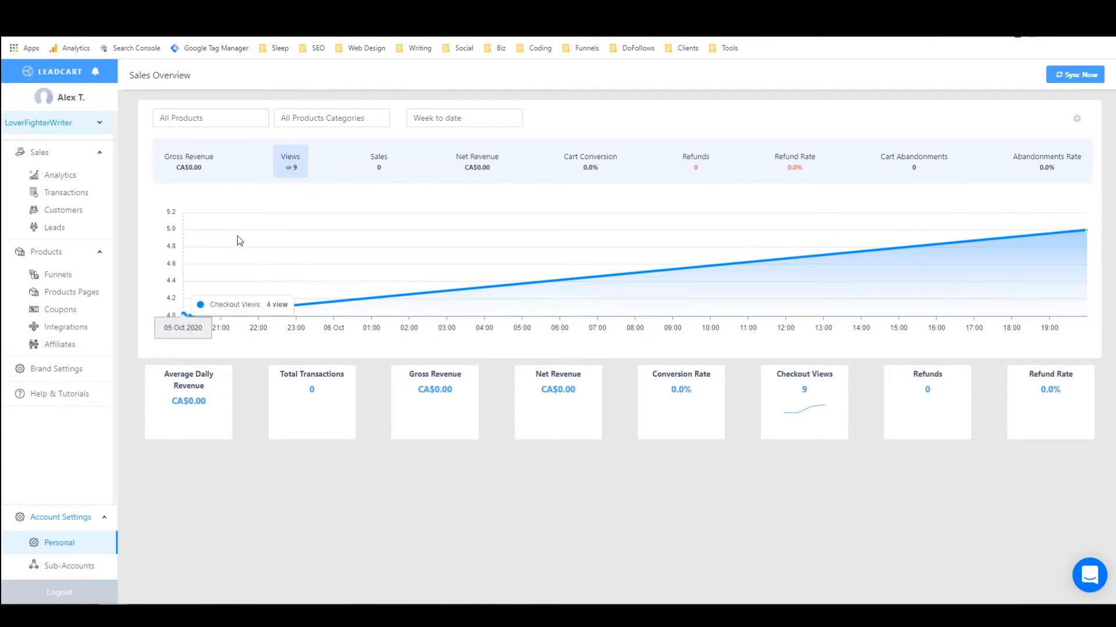
click(51, 294)
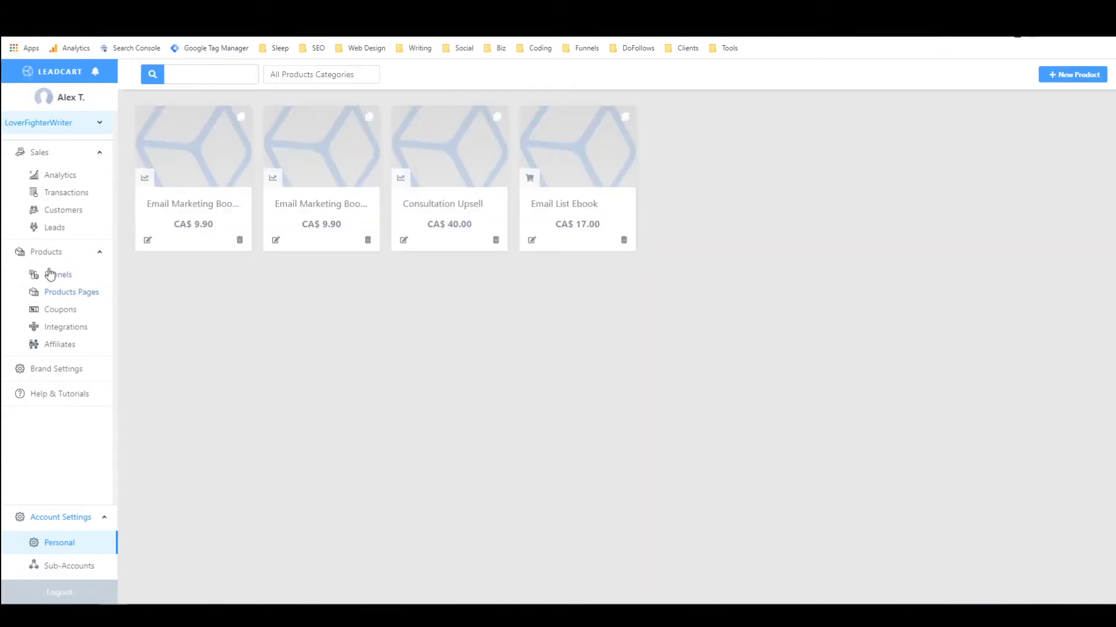
click(50, 275)
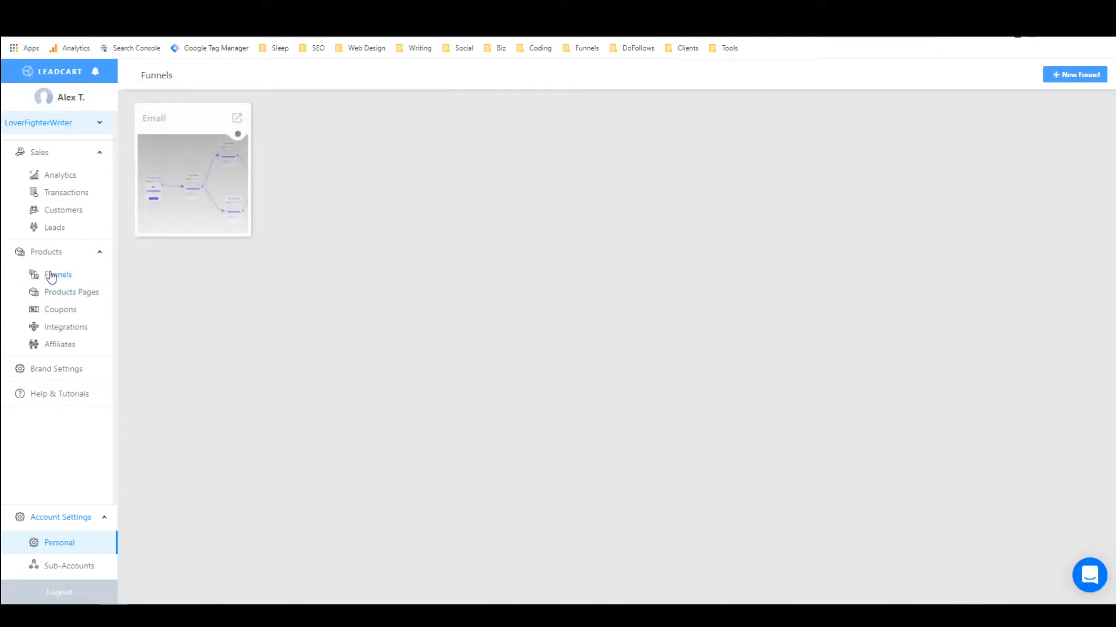
click(56, 293)
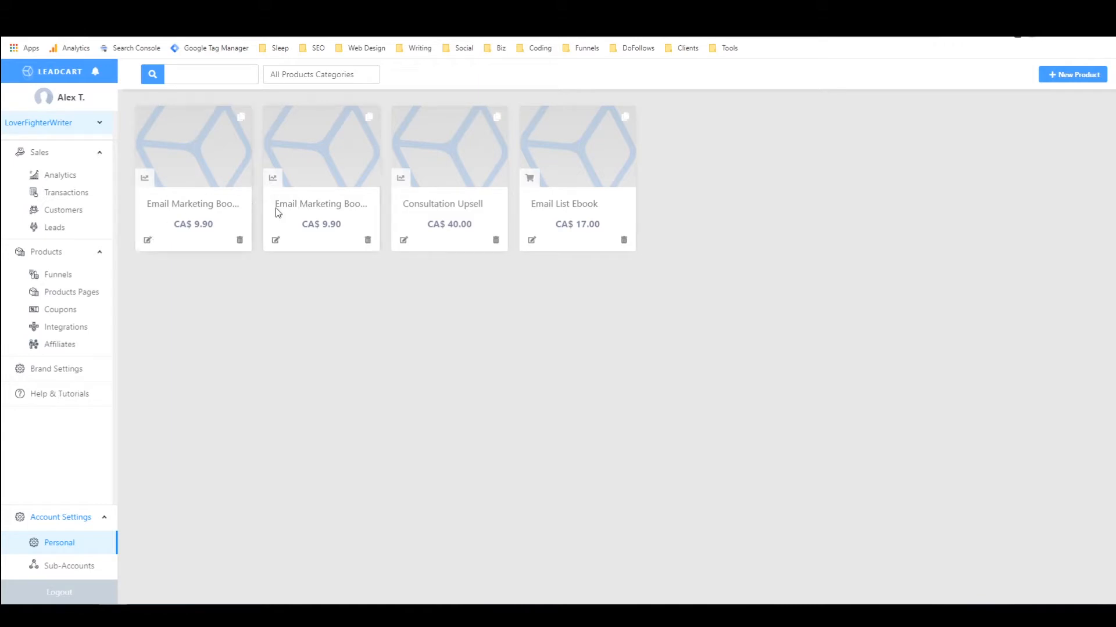
click(1056, 79)
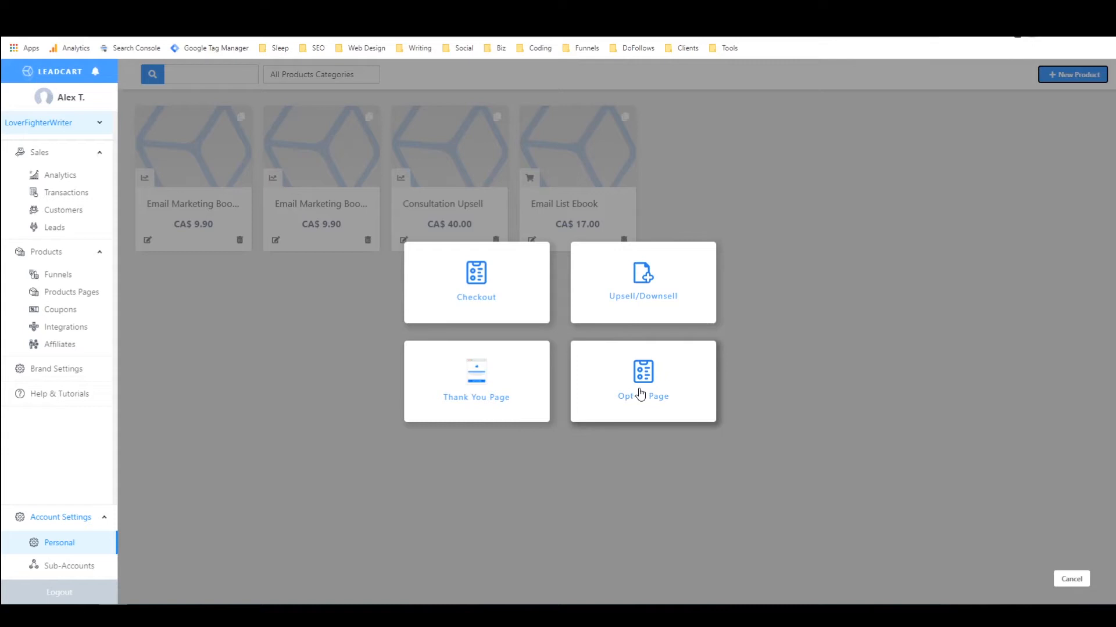
click(473, 278)
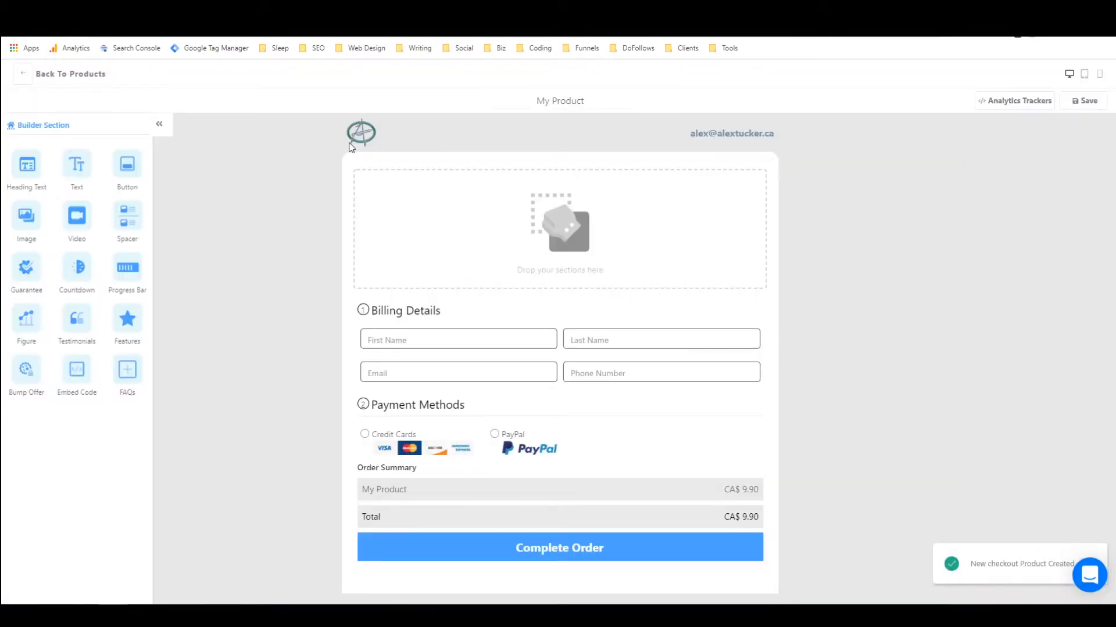
Step: Rename the new checkout product as "Ninja Awesome"
click(558, 100)
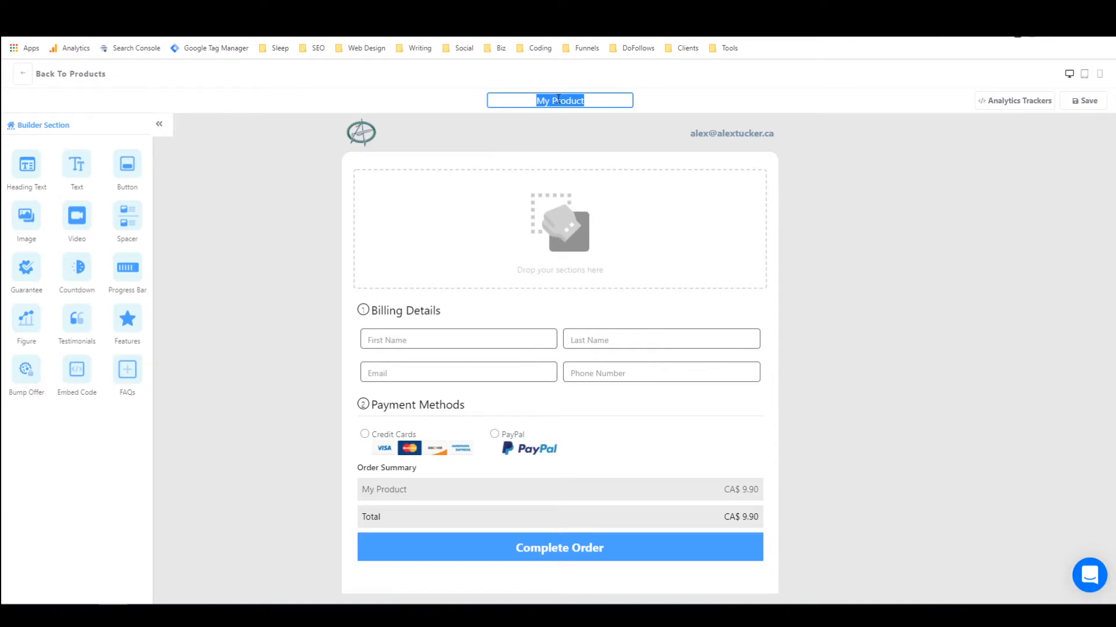
text(Ninja Awesome)
click(676, 103)
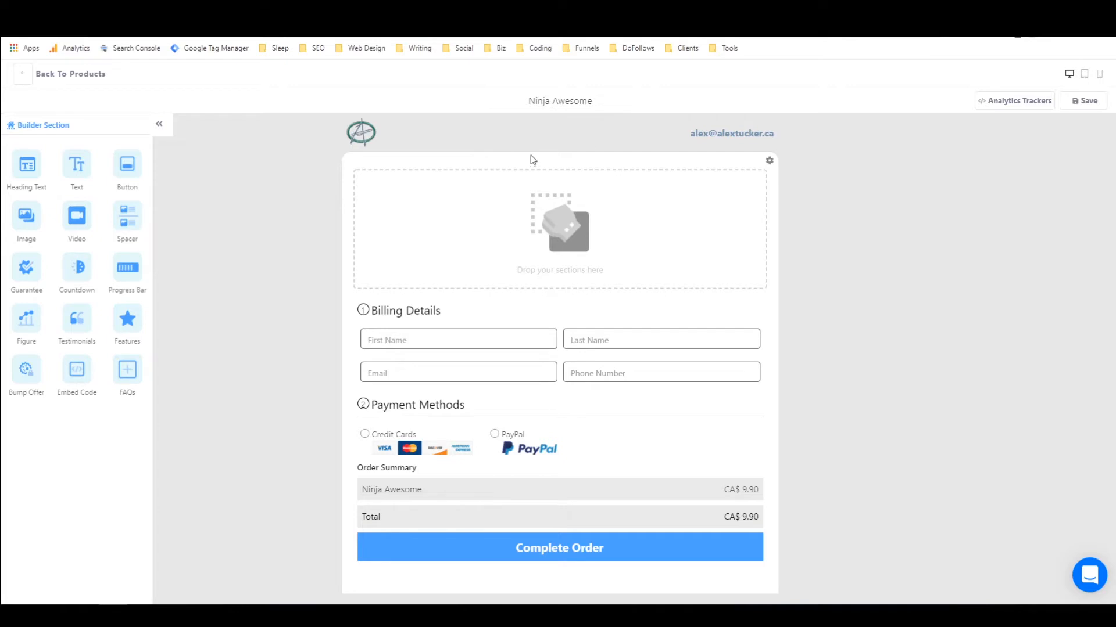
Step: Try hiding the product header through the page's advanced settings
click(769, 161)
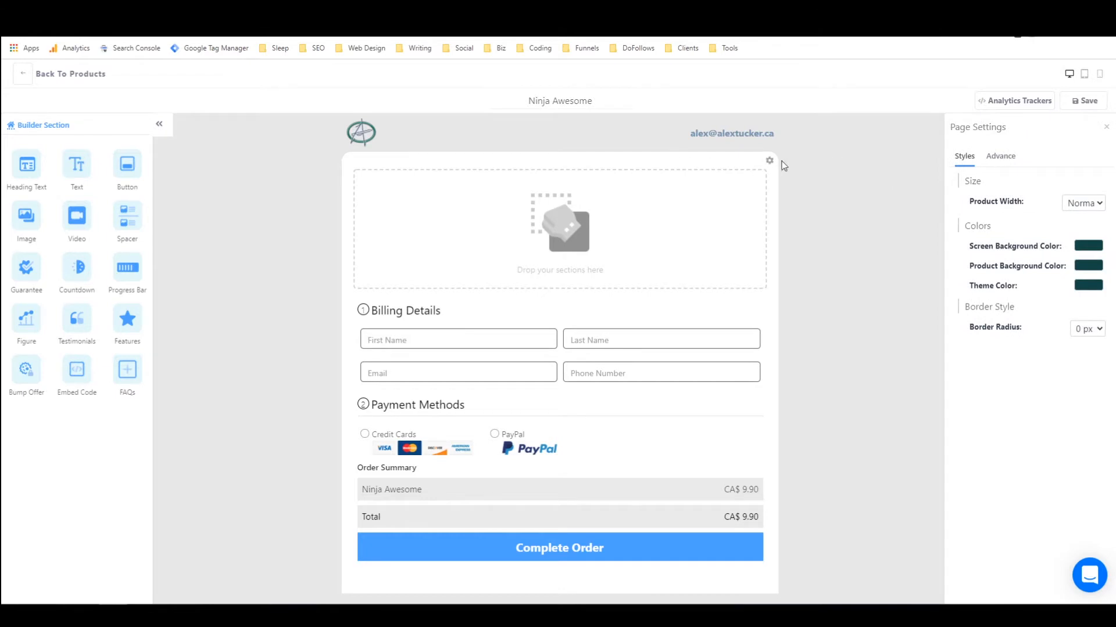
click(997, 161)
click(1080, 205)
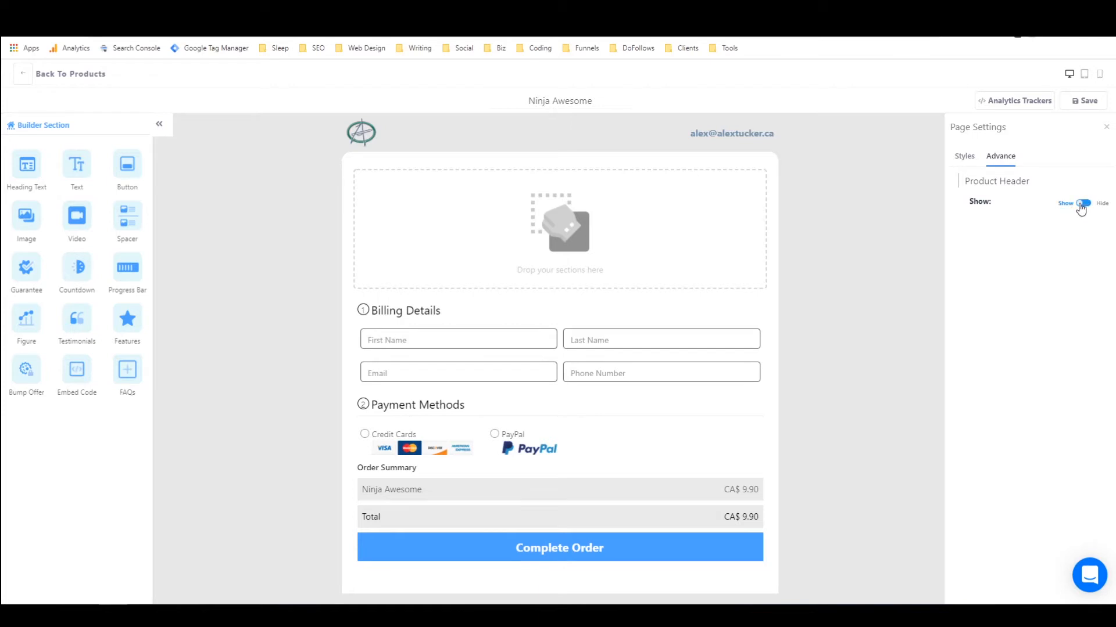
click(1080, 205)
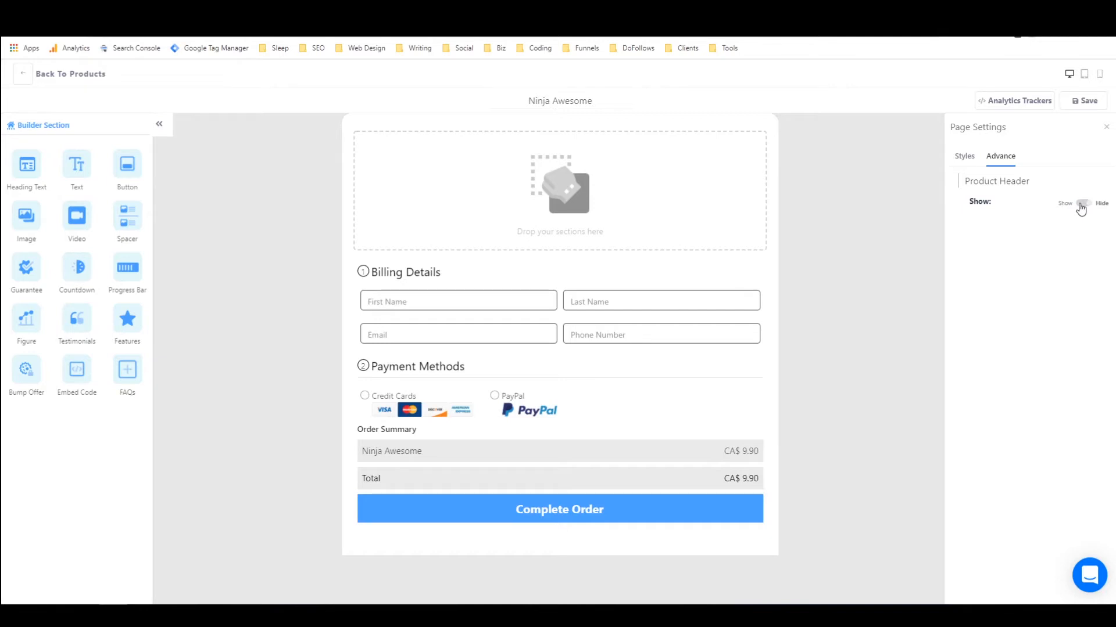
click(1080, 204)
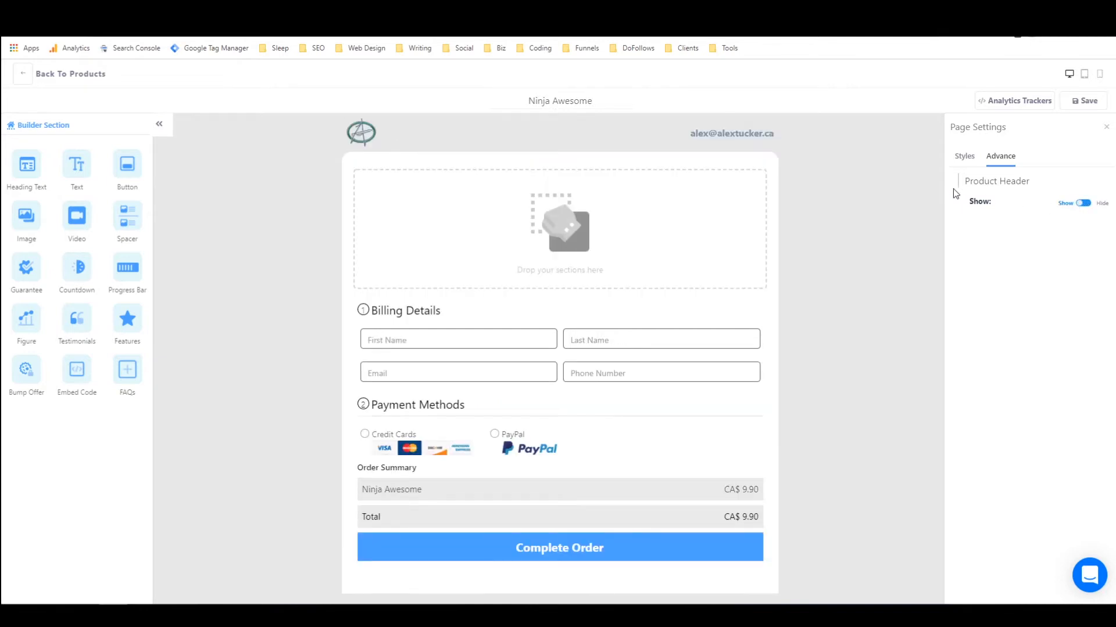
click(1106, 129)
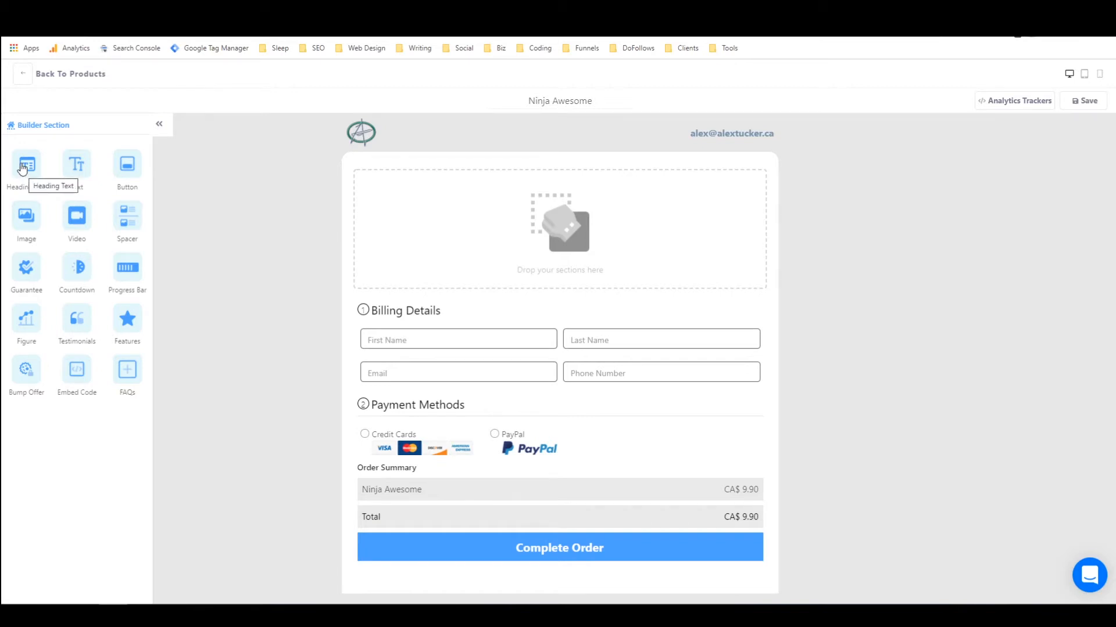
Step: Add a heading, an image and a text section, in that order, above the billing details
drag(22, 169, 447, 191)
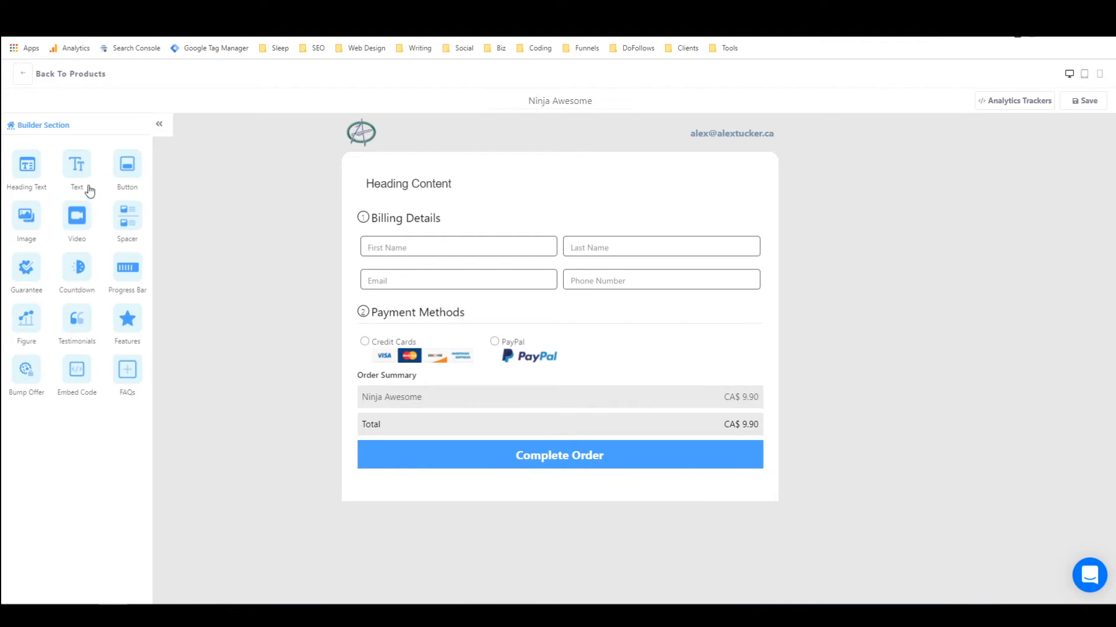
drag(26, 217, 428, 217)
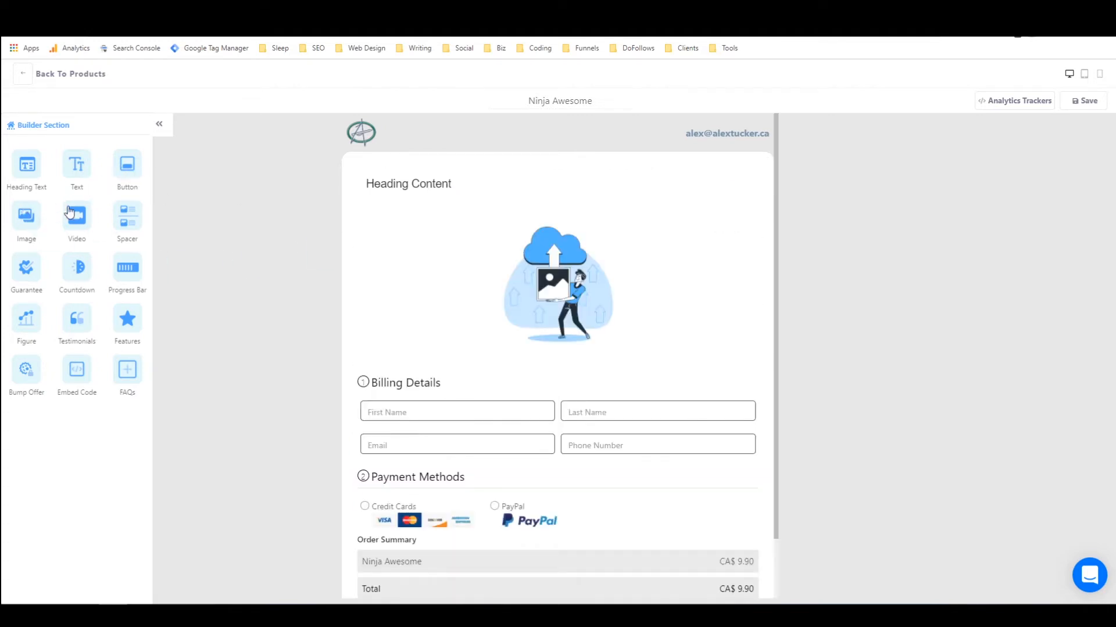
drag(76, 170, 597, 381)
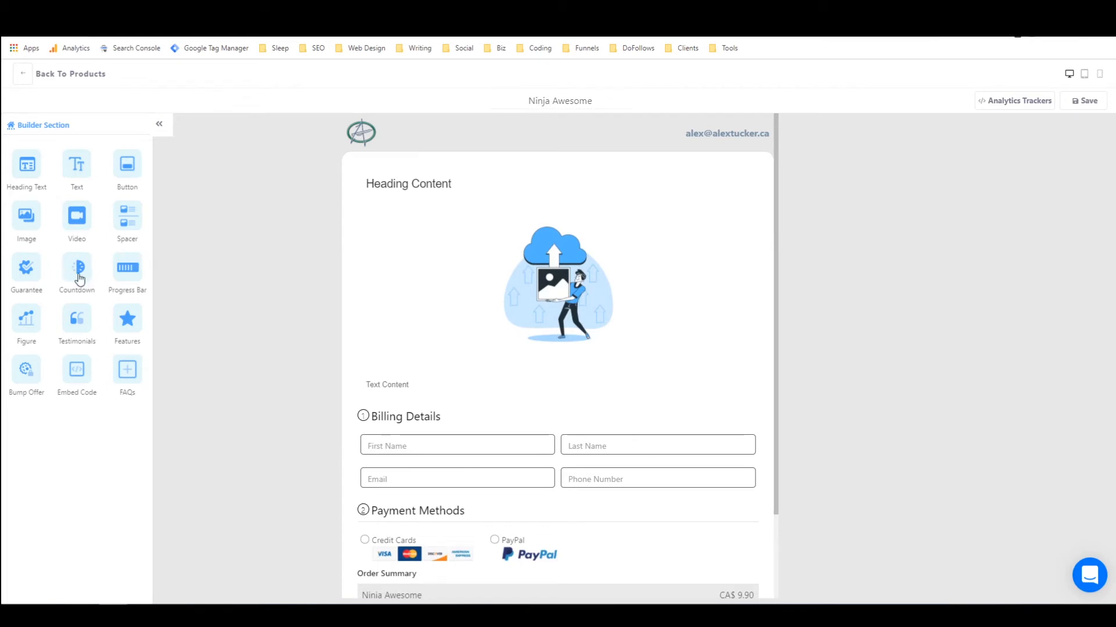
Step: Add a countdown timer above the heading and try out a progress bar above the timer
drag(77, 271, 504, 178)
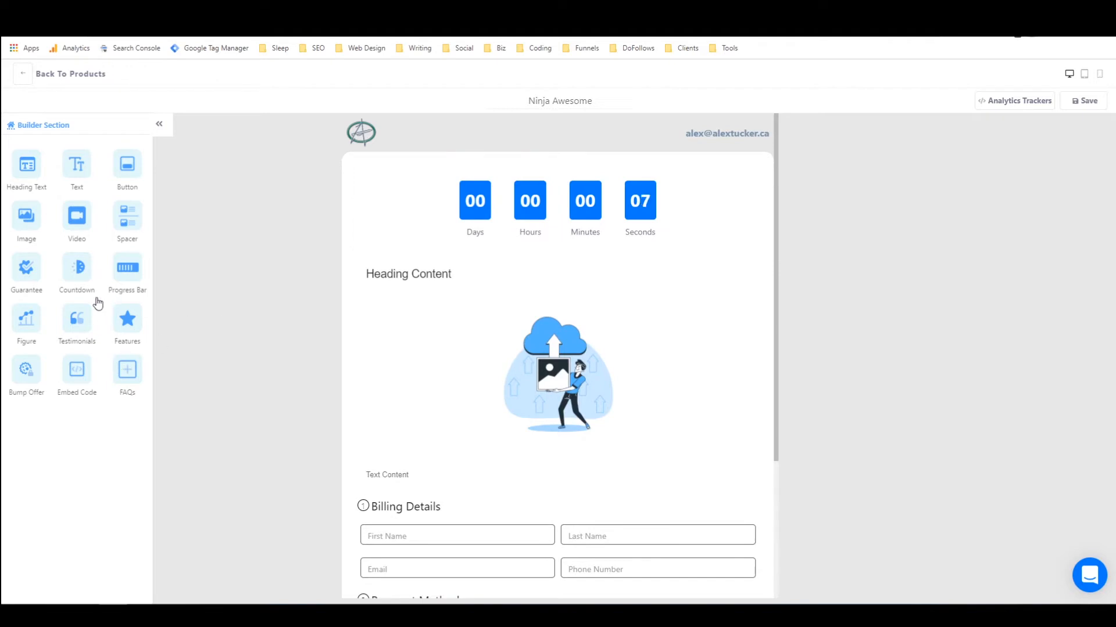
drag(128, 268, 529, 219)
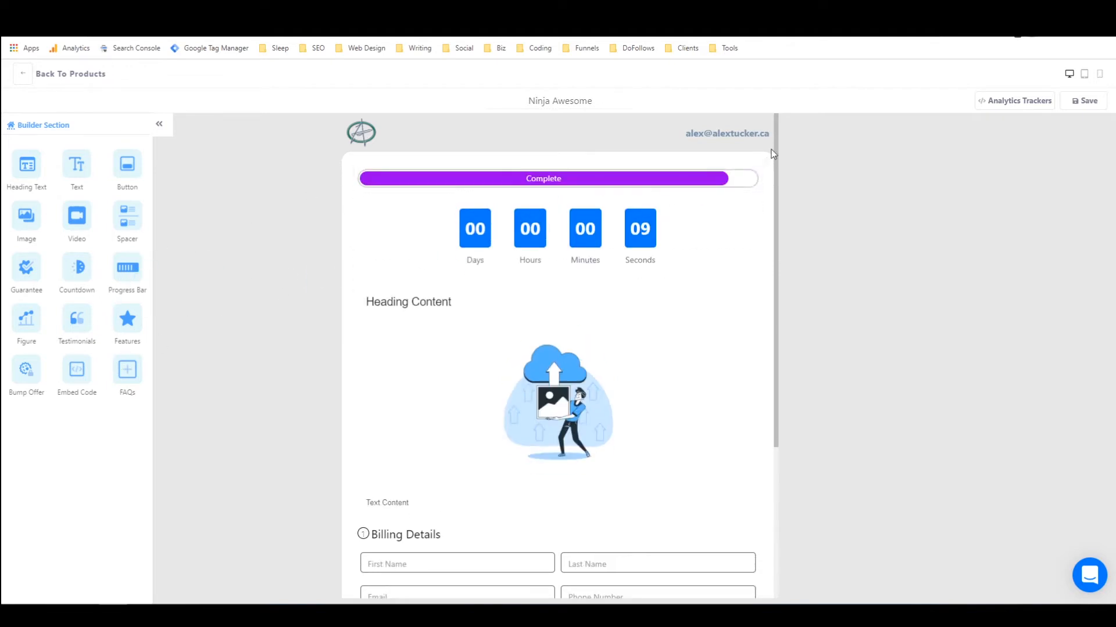
click(725, 170)
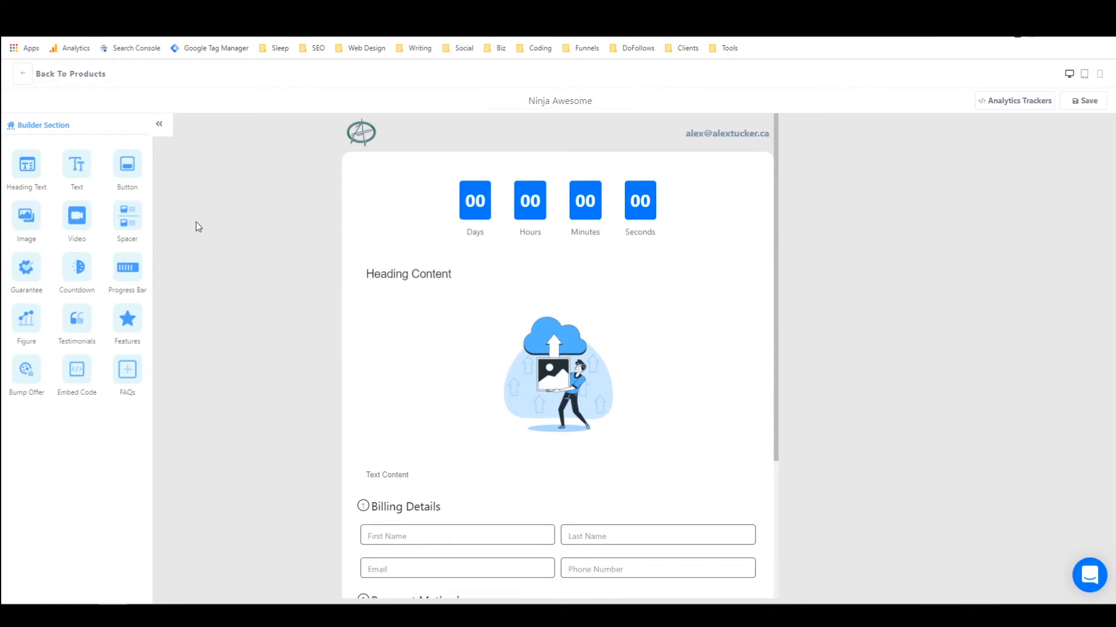
Step: Add a testimonial, move it below the Complete Order button, and insert a spacer above it
scroll(528, 283, down, 2)
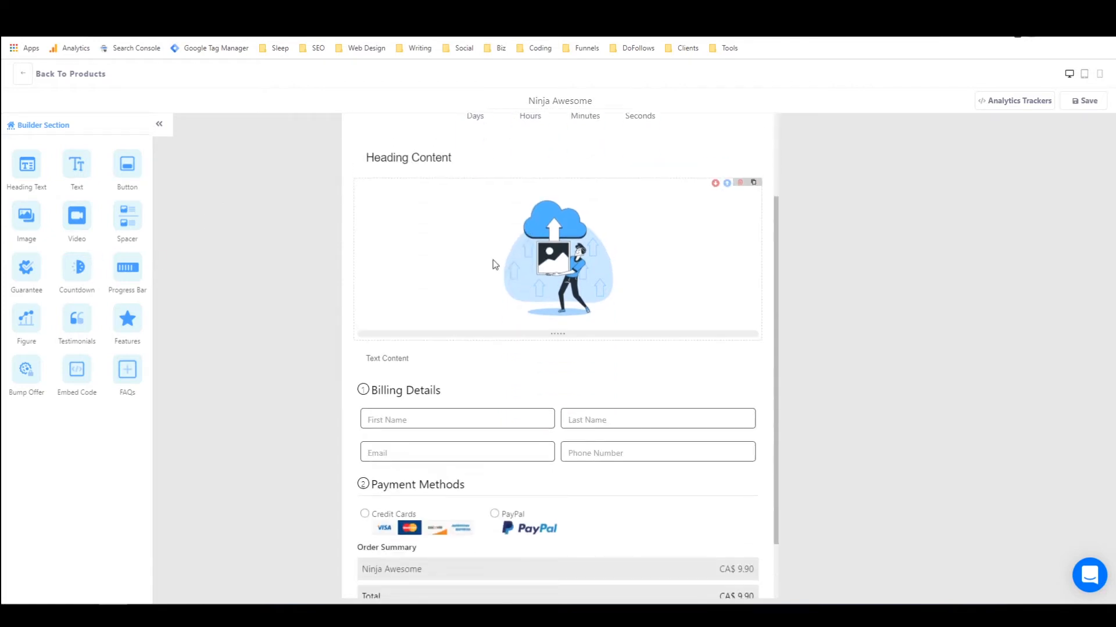
scroll(448, 260, down, 2)
drag(80, 322, 543, 325)
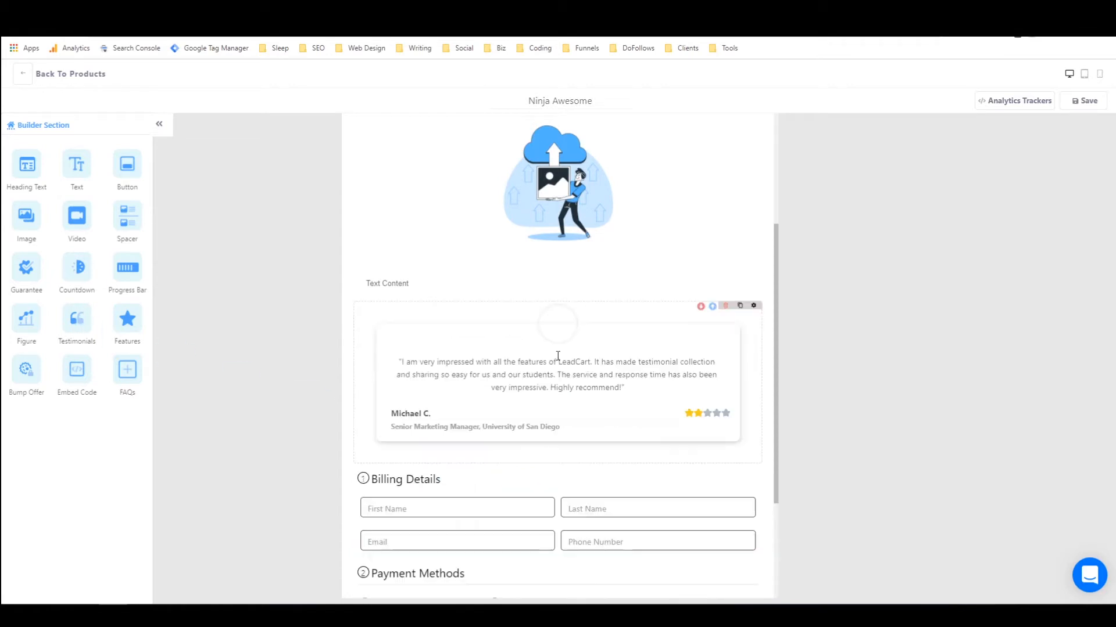
click(712, 307)
scroll(703, 319, down, 3)
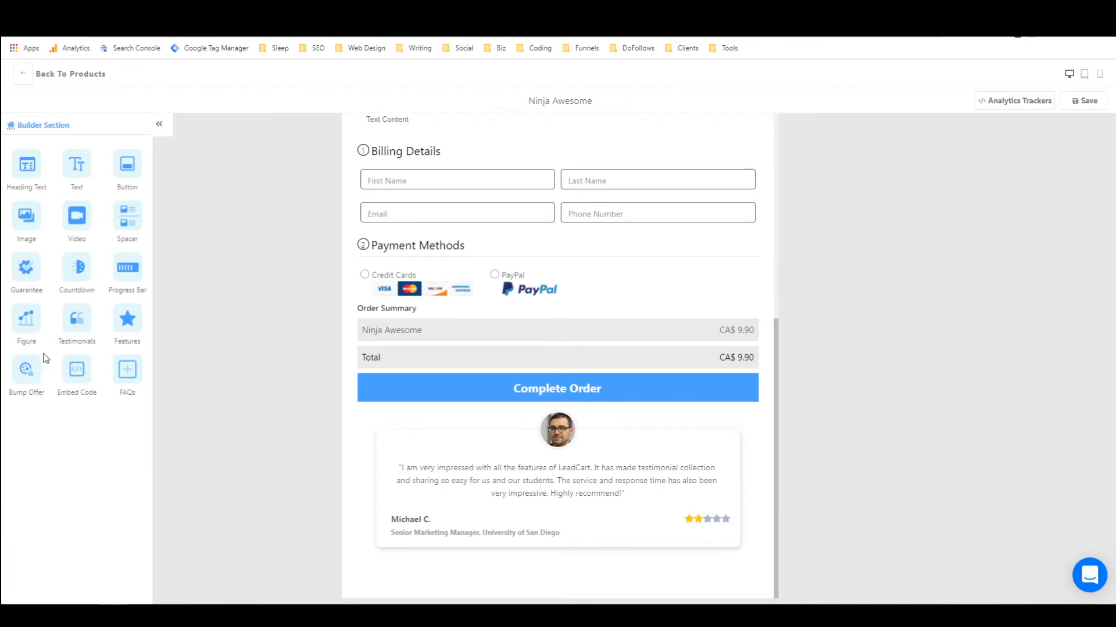
drag(132, 227, 558, 485)
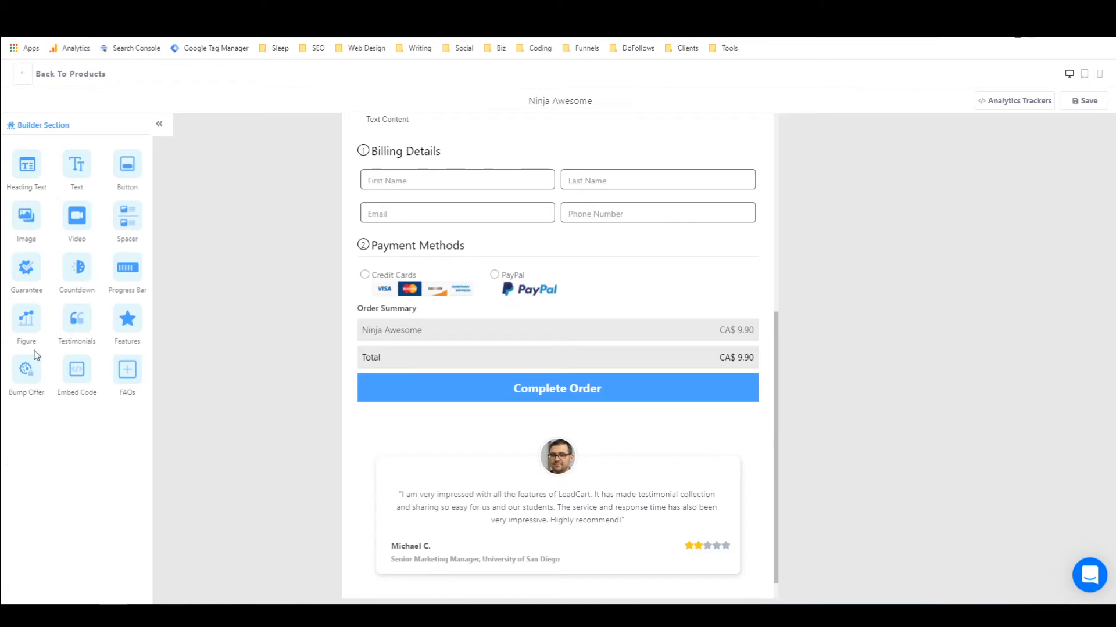
Step: Add a features list below the text section and an FAQs section between it and the billing details
scroll(411, 356, up, 3)
scroll(398, 353, down, 1)
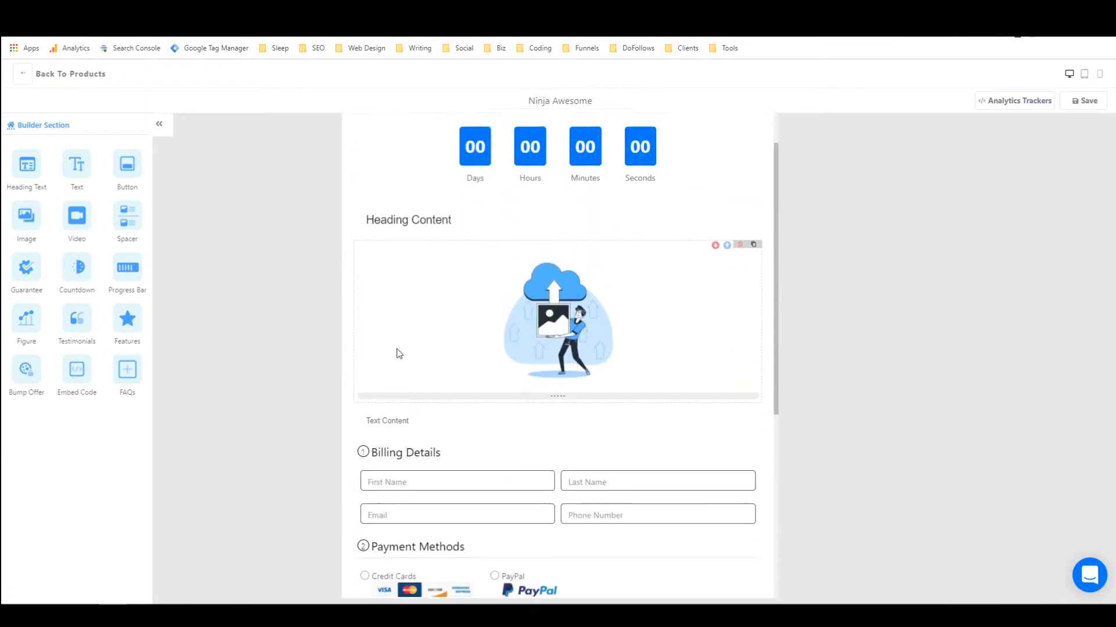
drag(126, 321, 482, 449)
scroll(476, 387, down, 3)
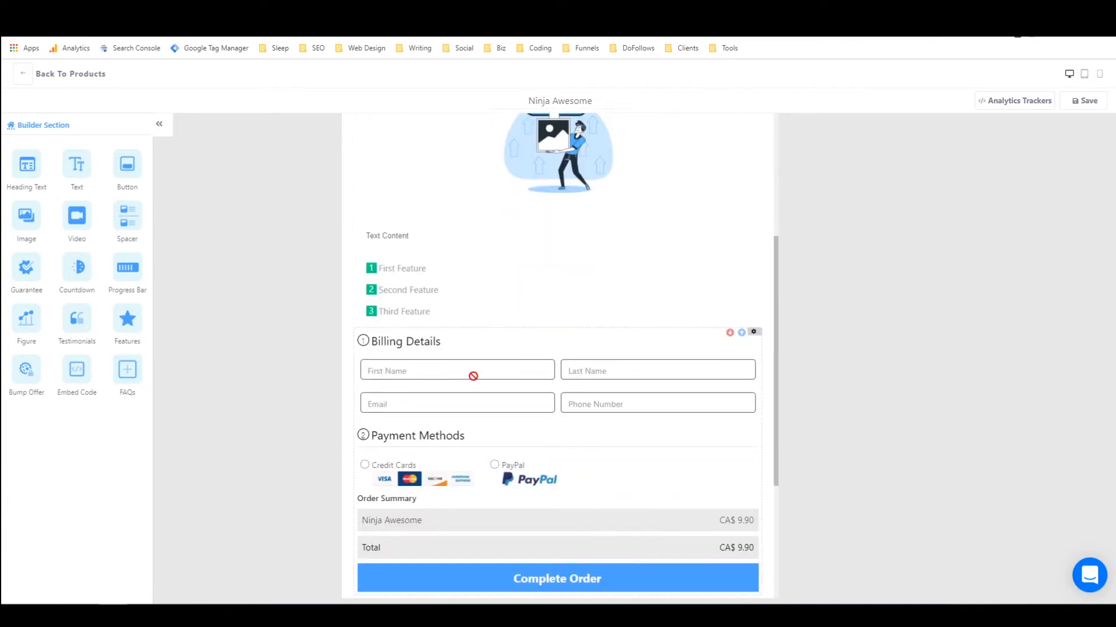
scroll(413, 364, down, 2)
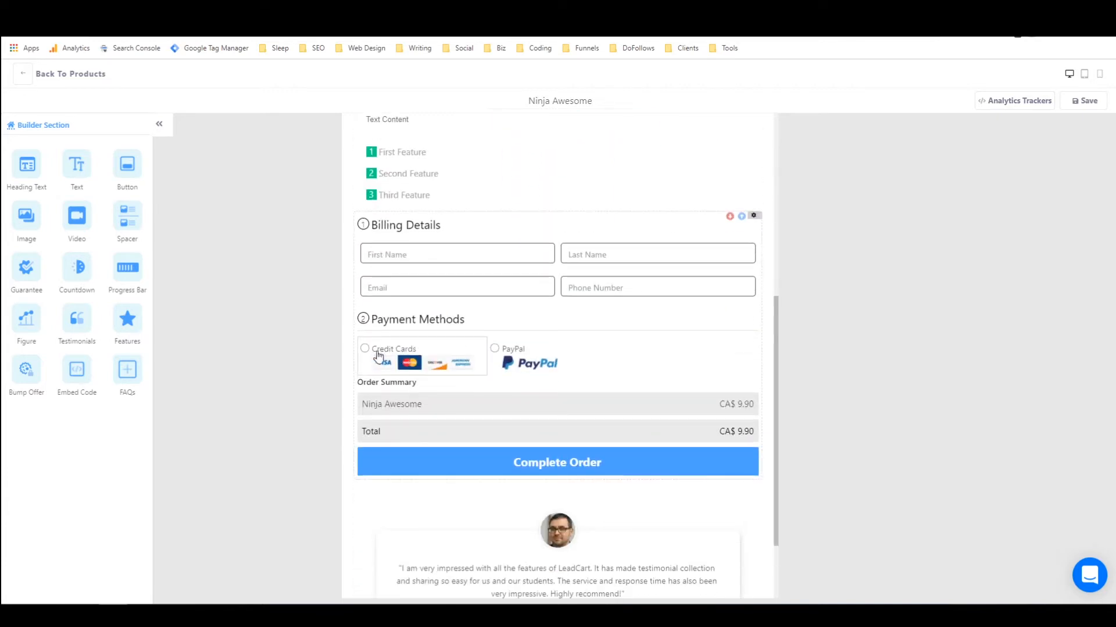
drag(139, 372, 480, 252)
Step: Center the heading above the image and set its text size to Huge
scroll(473, 259, up, 3)
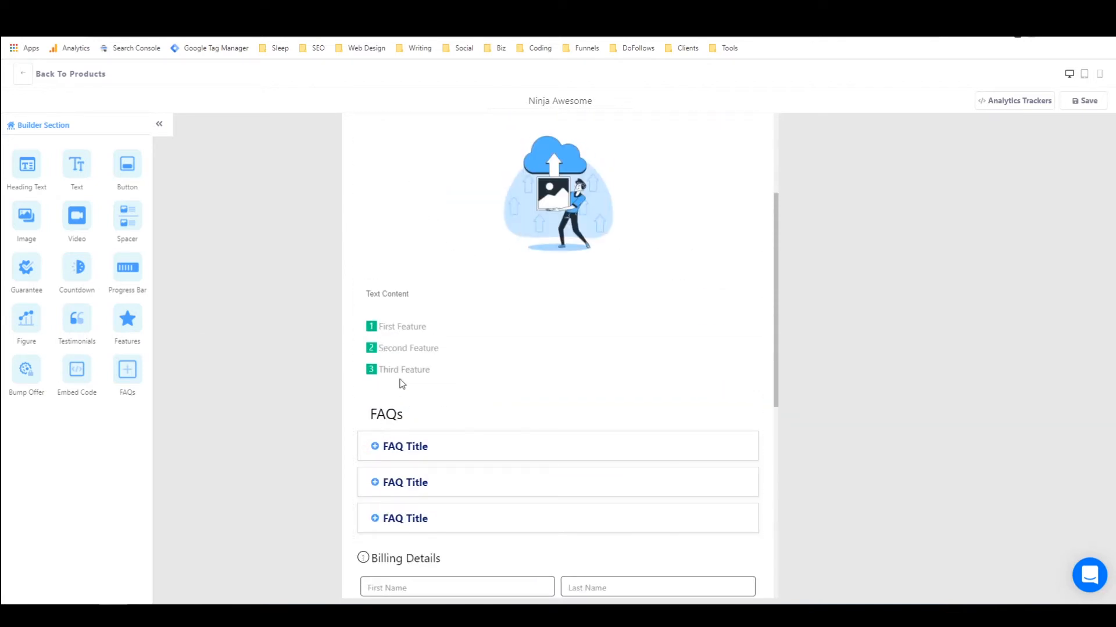
scroll(411, 314, up, 2)
scroll(410, 315, up, 1)
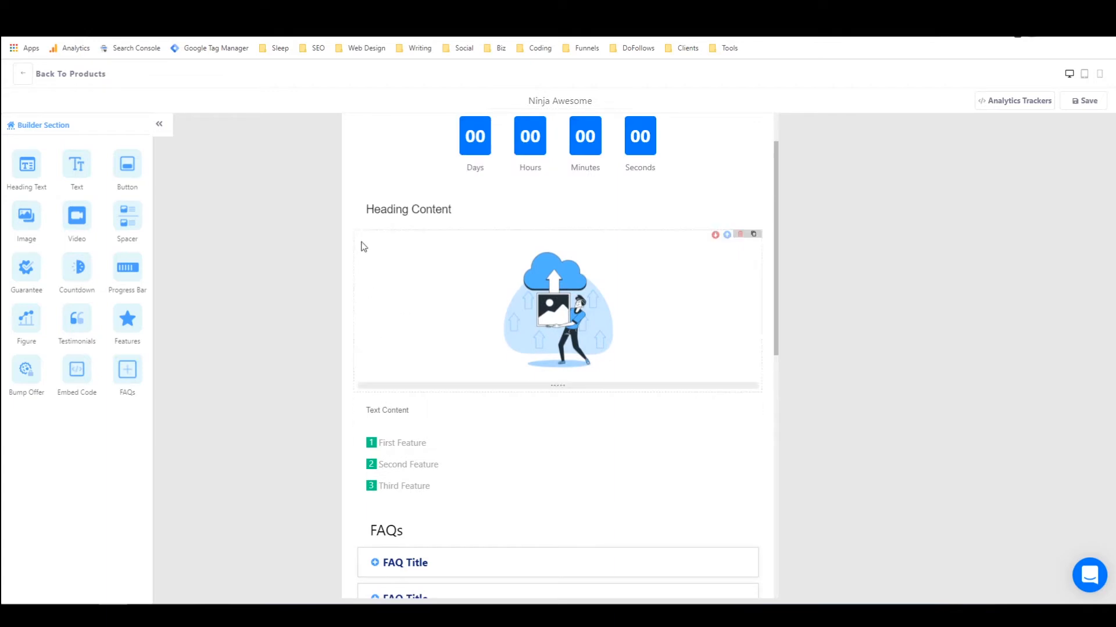
double_click(440, 204)
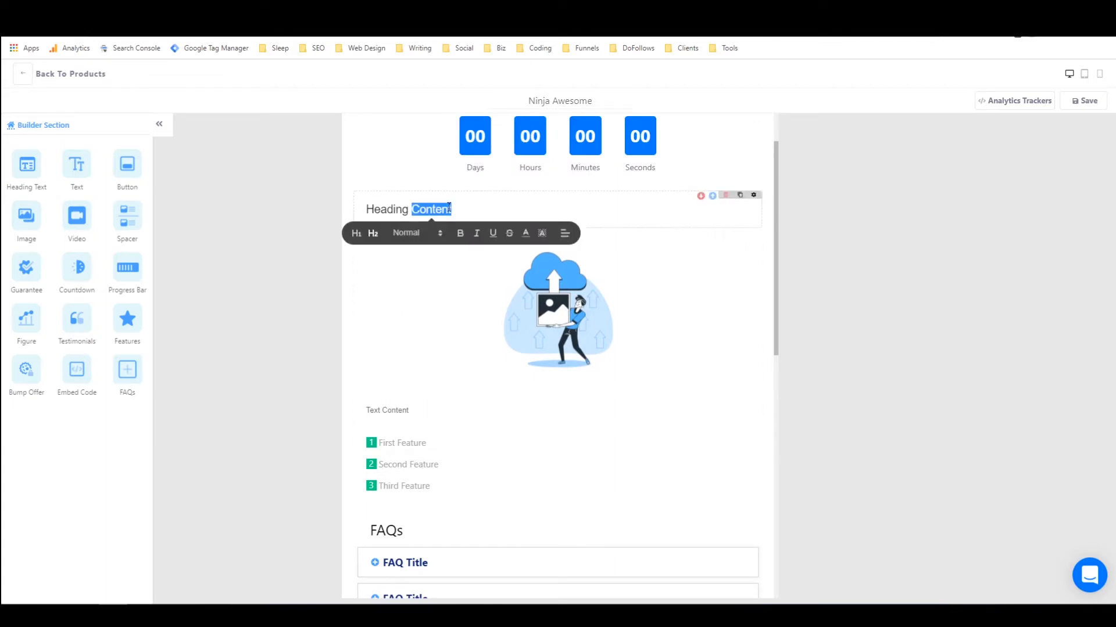
click(448, 208)
click(384, 209)
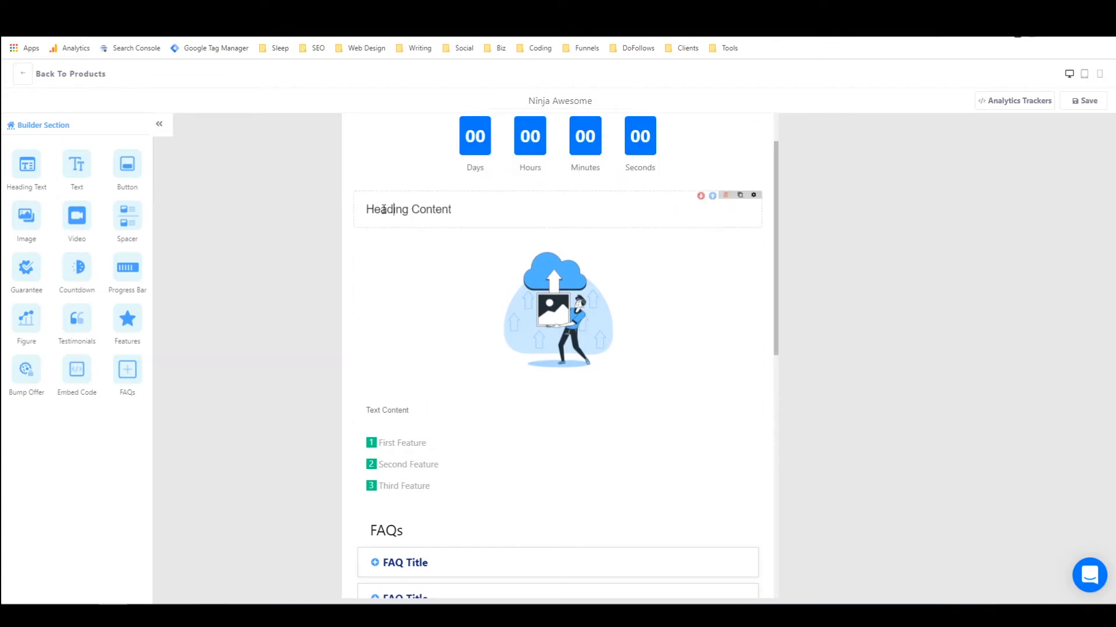
triple_click(370, 211)
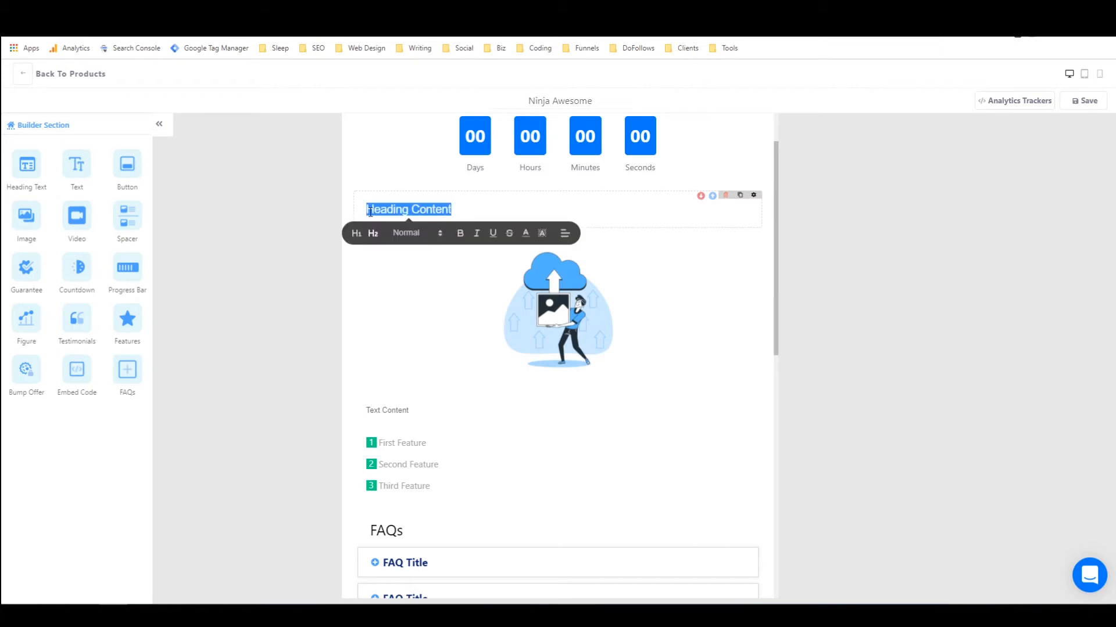
click(564, 233)
click(564, 268)
click(534, 233)
click(503, 294)
click(523, 240)
click(513, 324)
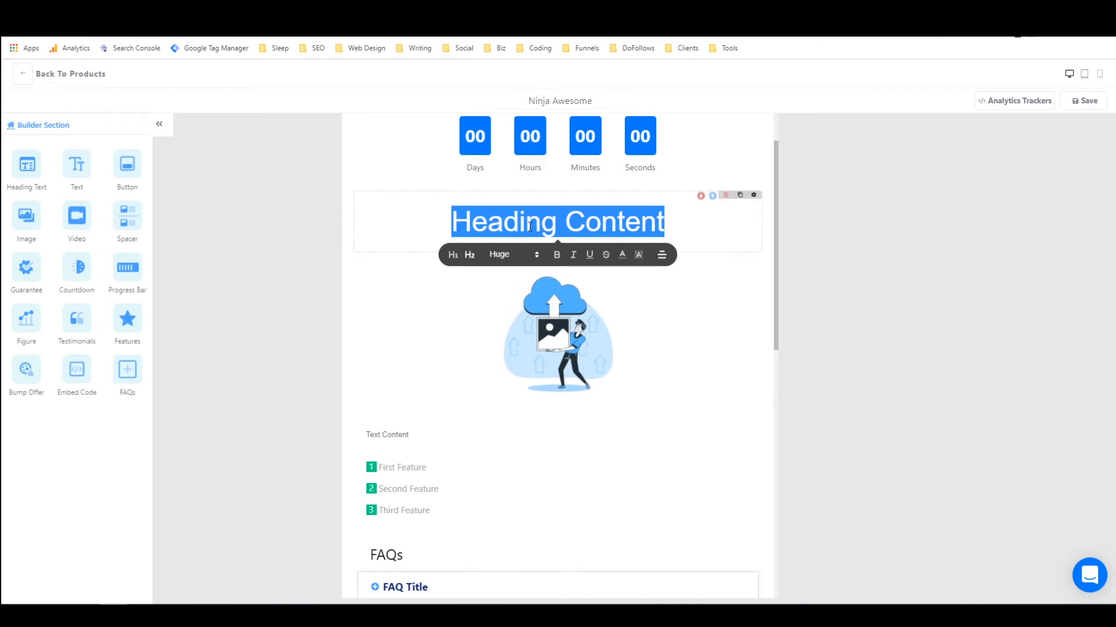
Step: Replace the placeholder heading text with "Learn Ninjary"
text(Learn )
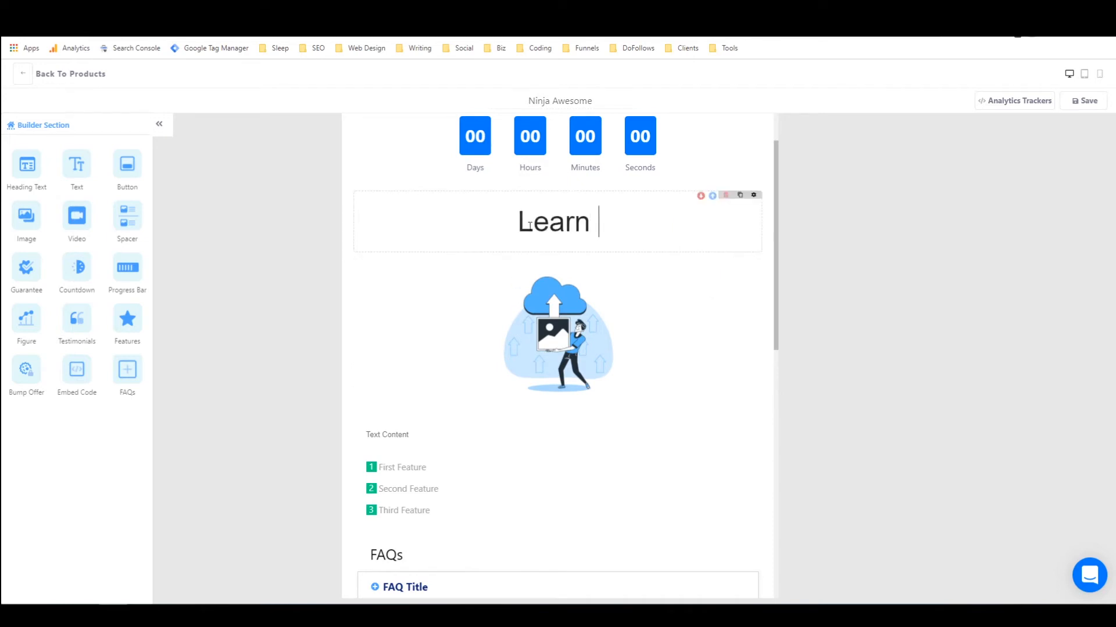
text(Ninjar)
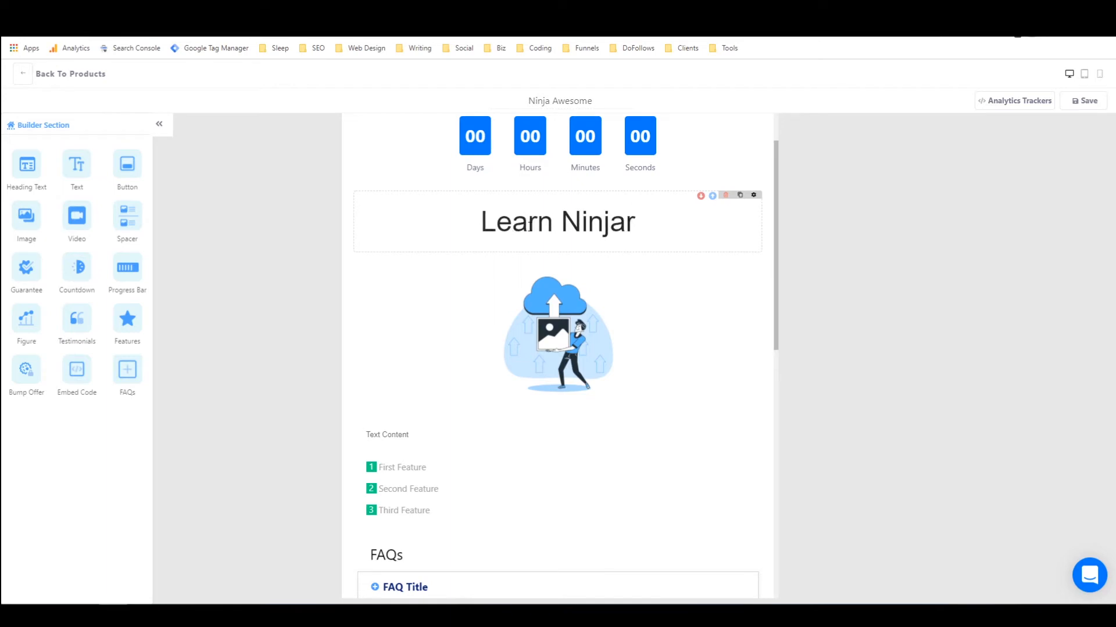
text(y)
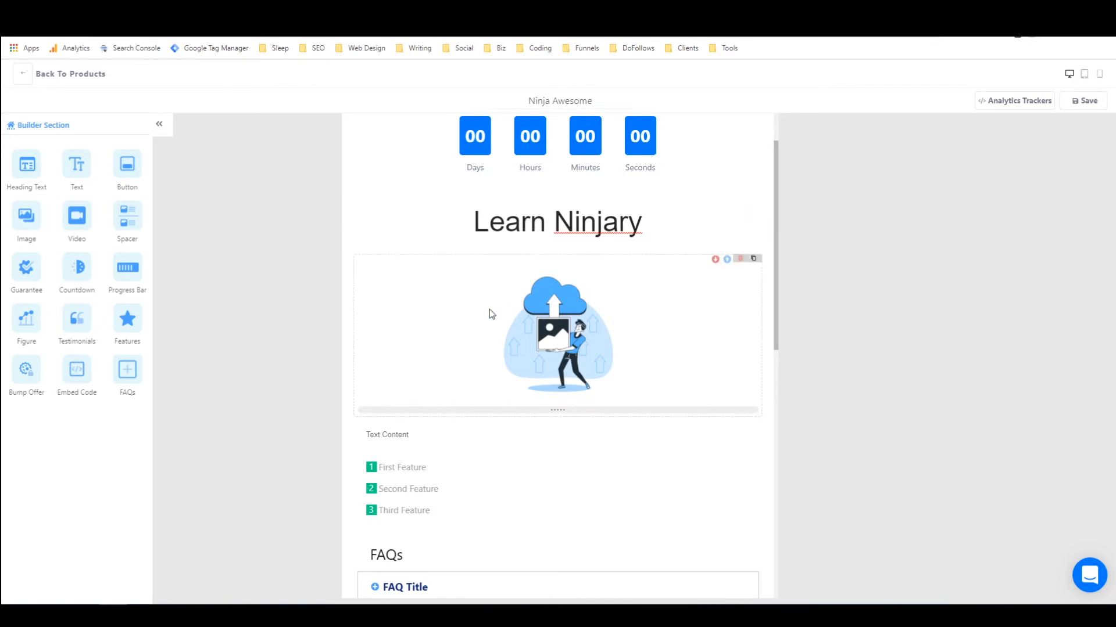
Step: Replace the placeholder text below the image with "The legend of ninja masters is..."
scroll(549, 291, down, 1)
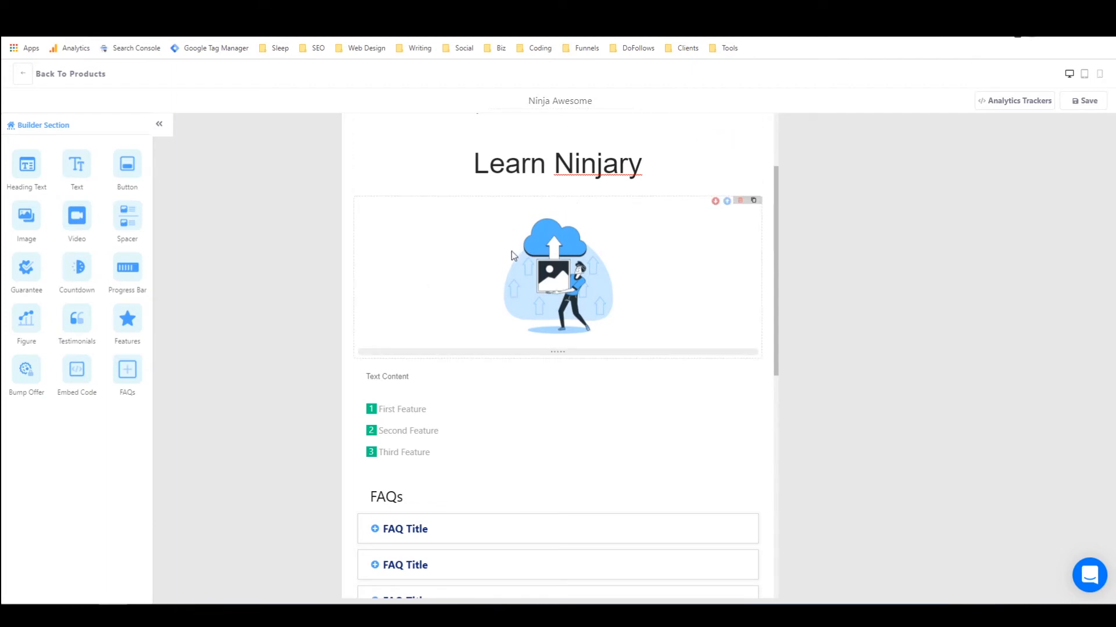
scroll(511, 251, down, 1)
triple_click(392, 318)
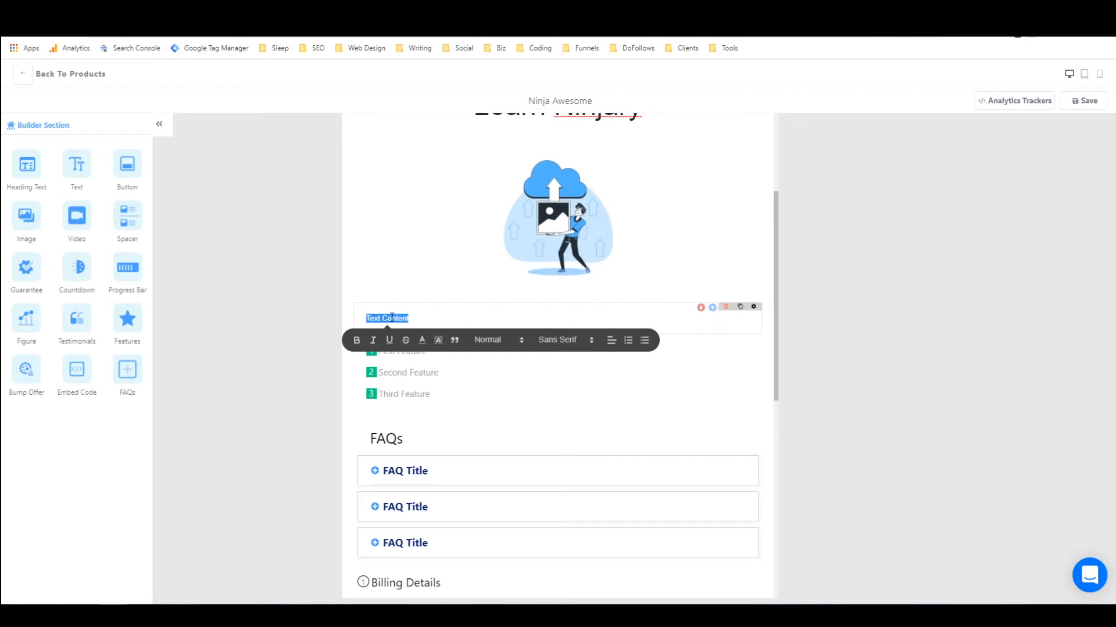
text(The )
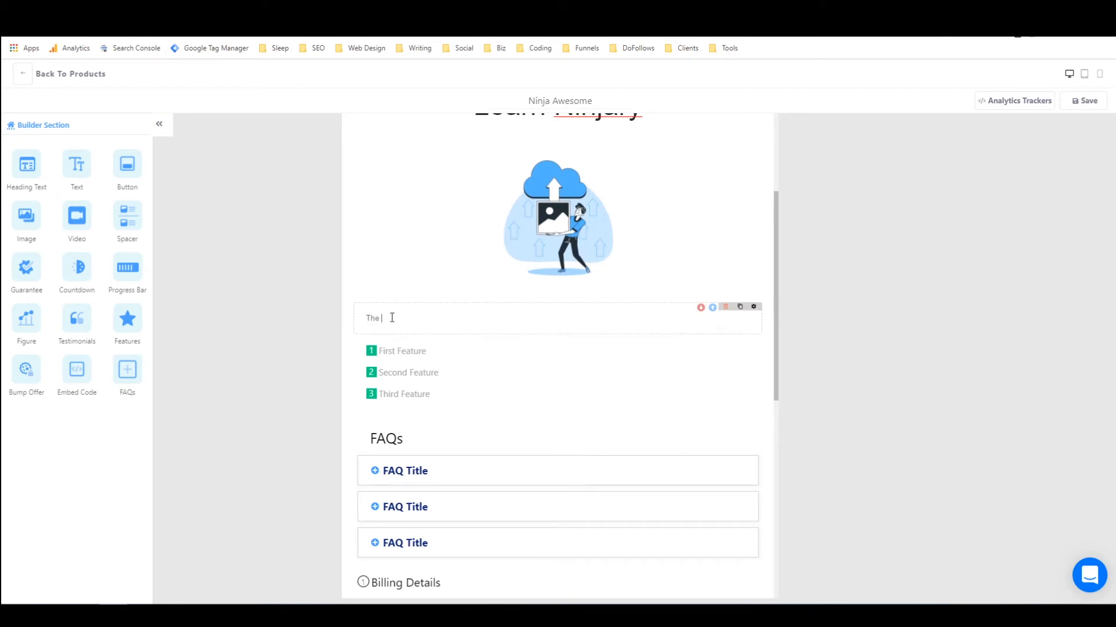
text(legend of ninja masters is...)
Step: Set the text line below the image to Large size and center it
triple_click(360, 319)
click(521, 341)
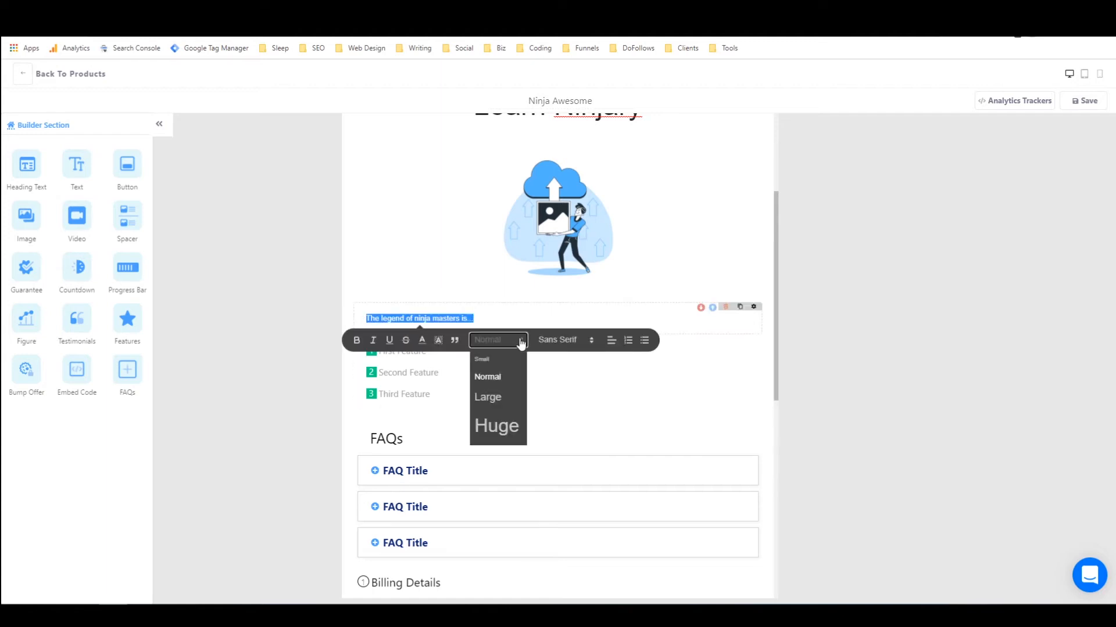
click(489, 396)
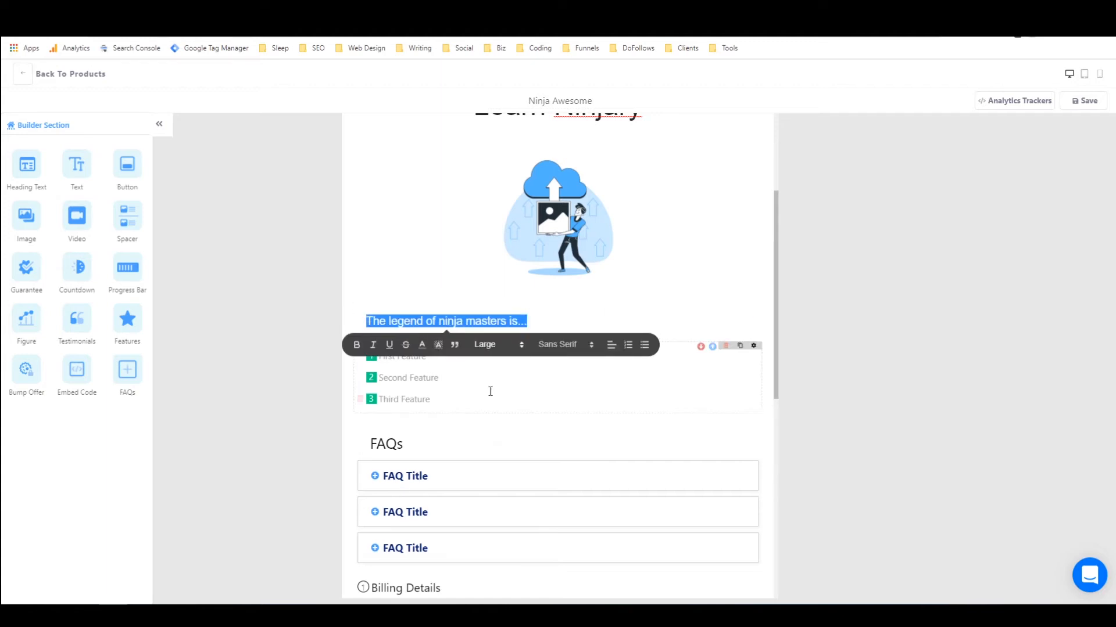
click(610, 356)
click(611, 386)
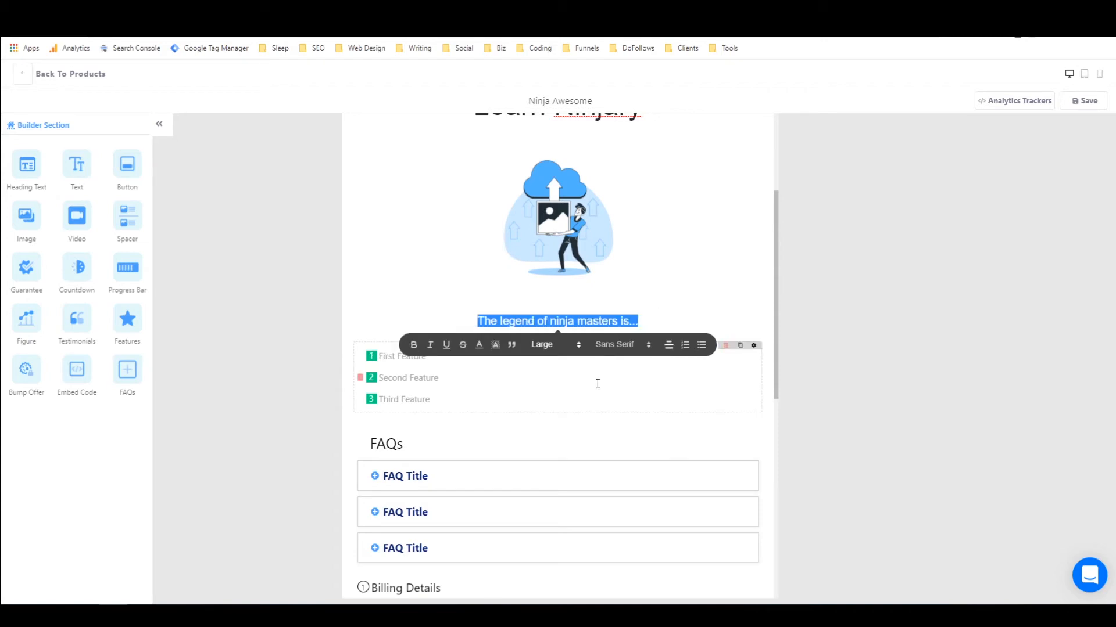
Step: Rename the three items in the features list as Kenjutsu, Jujutsu and Ninjutsu
click(406, 356)
triple_click(406, 356)
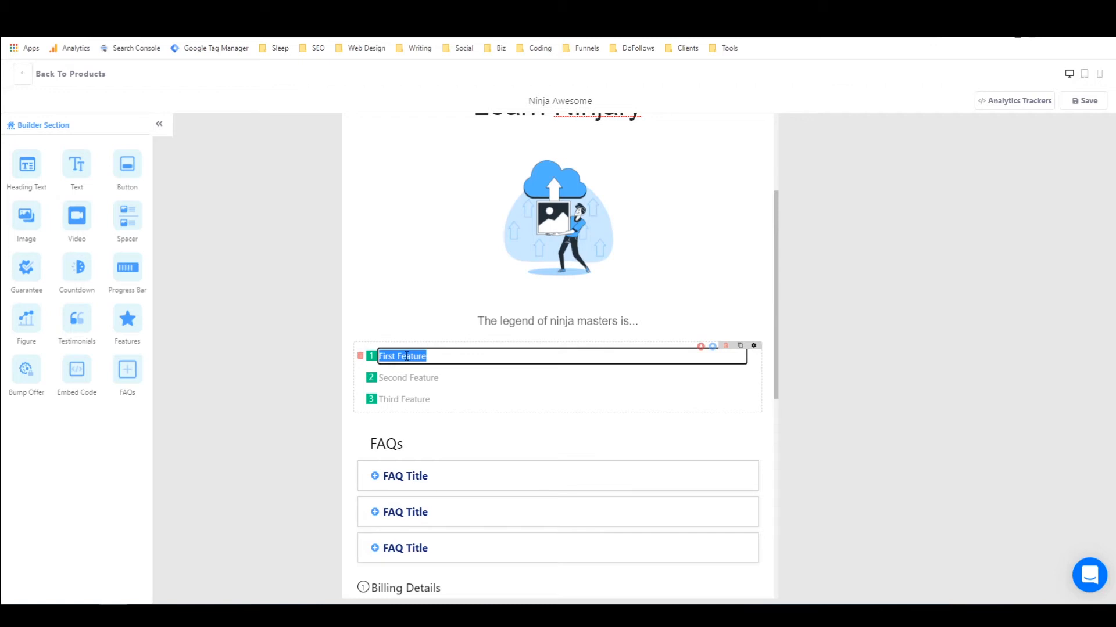
text(Kenjutsu)
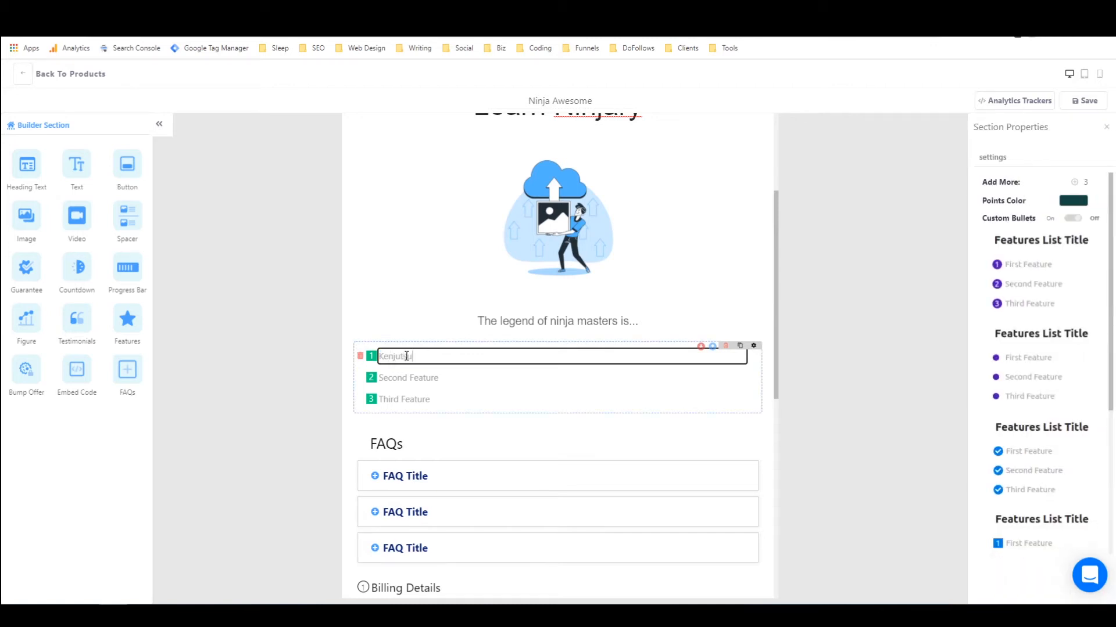
triple_click(421, 377)
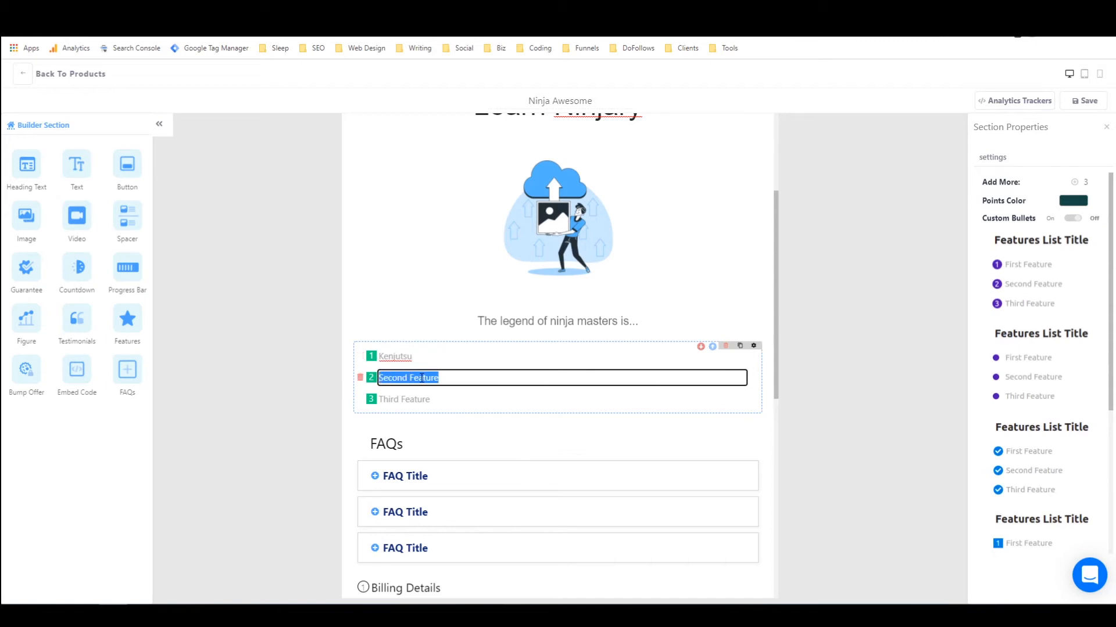
key(BackSpace)
text(Jujutsu)
triple_click(435, 400)
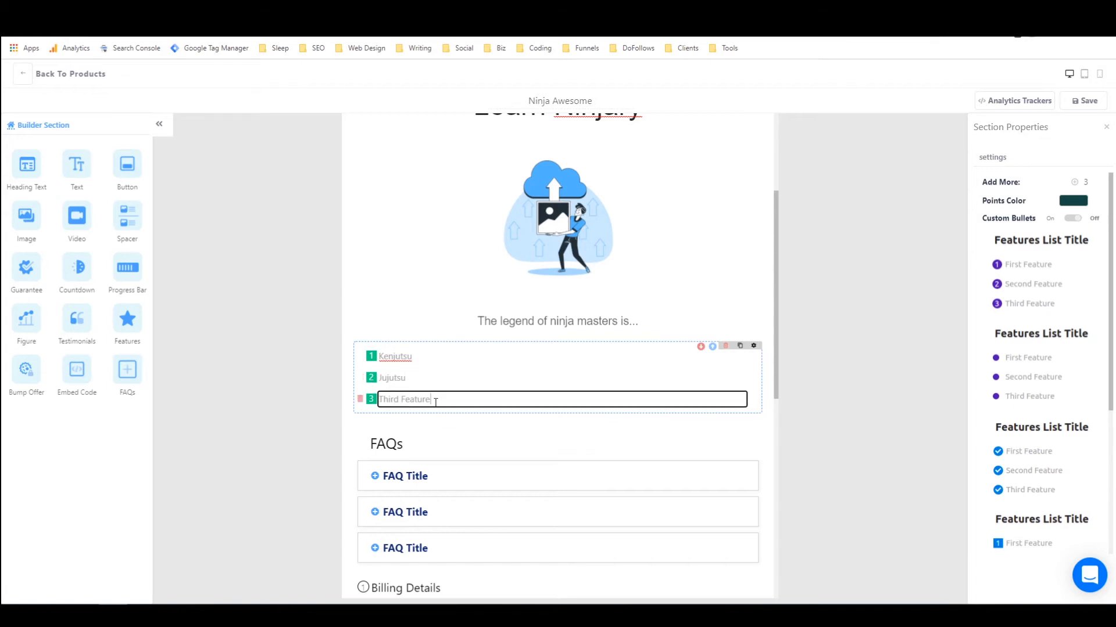
text(In)
Step: Fill in the first FAQ with the title "What is a ninja?" and the answer "A ninja is pure awesome."
triple_click(421, 476)
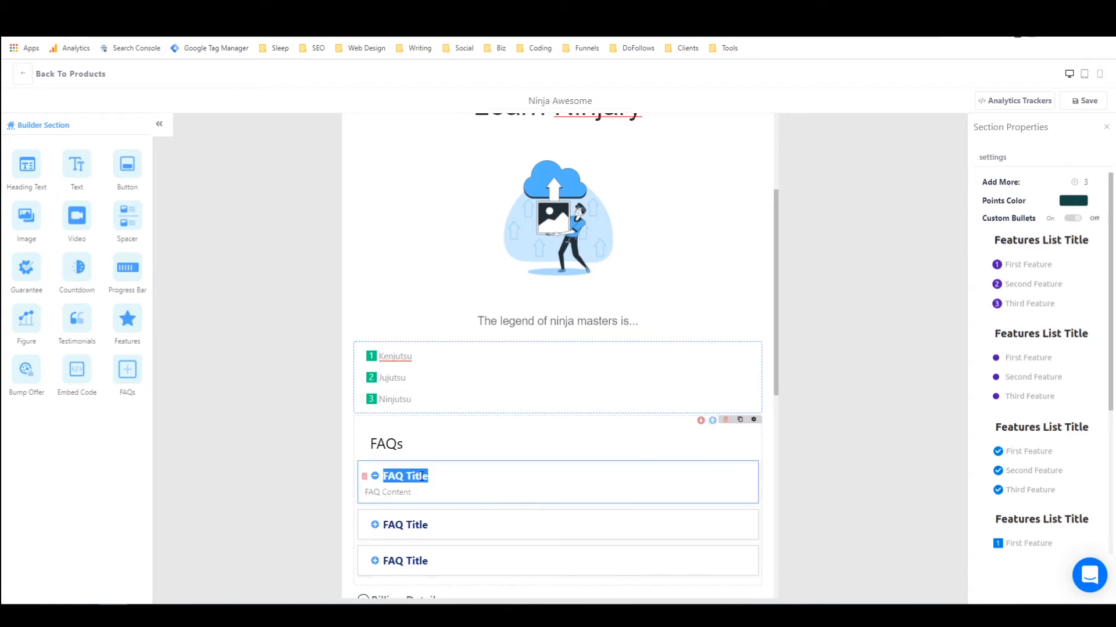
text(What is a ninja?)
click(387, 492)
triple_click(407, 492)
text(A ni)
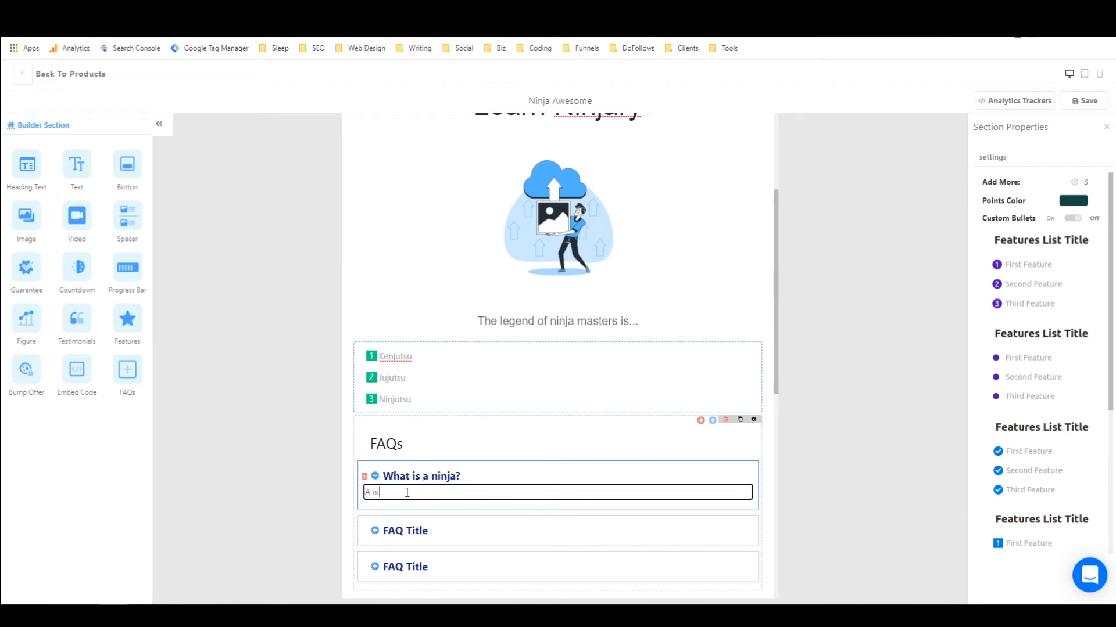
text(nja is pure awesome)
click(488, 450)
Step: Set the product price to CA$ 20 in the checkout form's pricing settings, keeping One Time Price as the payment type
scroll(491, 443, down, 4)
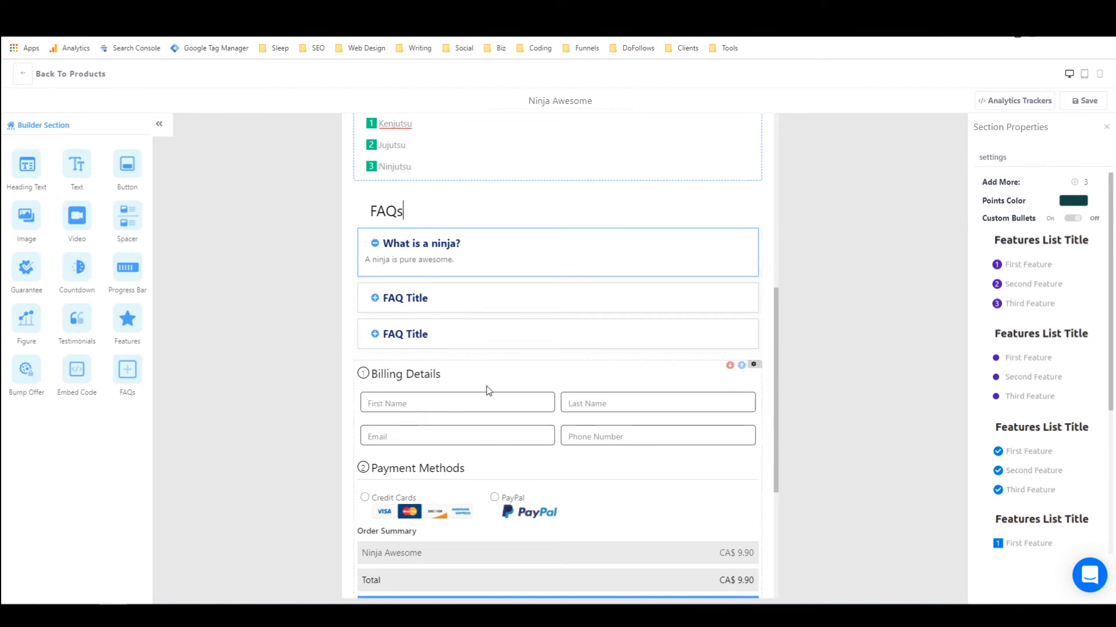
scroll(430, 301, up, 2)
scroll(410, 297, down, 2)
click(752, 366)
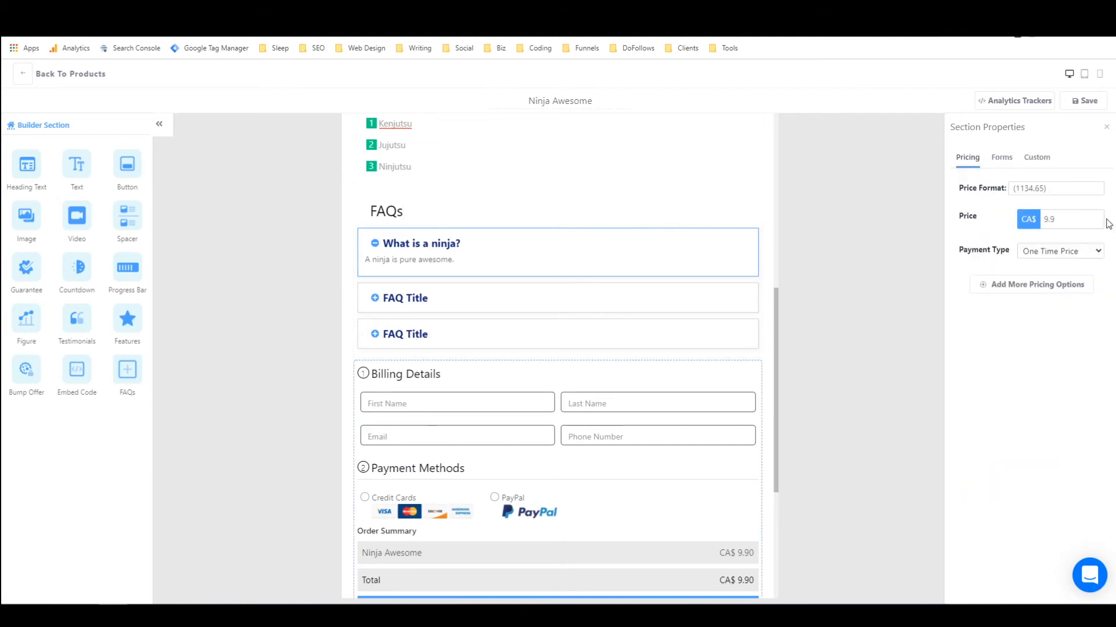
double_click(1061, 218)
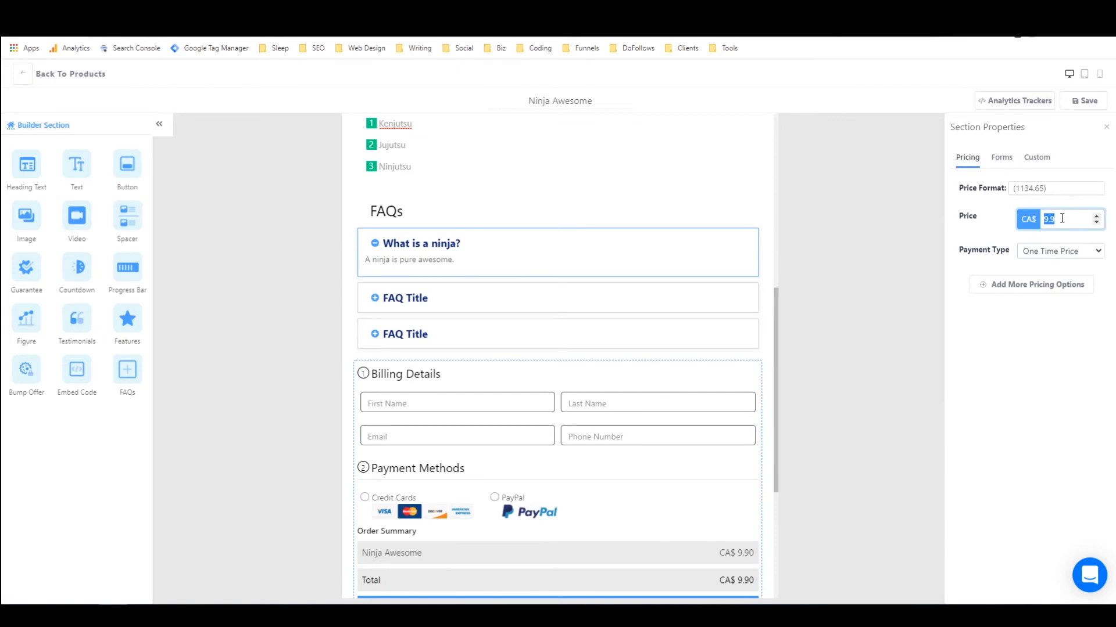
text(20)
click(1033, 310)
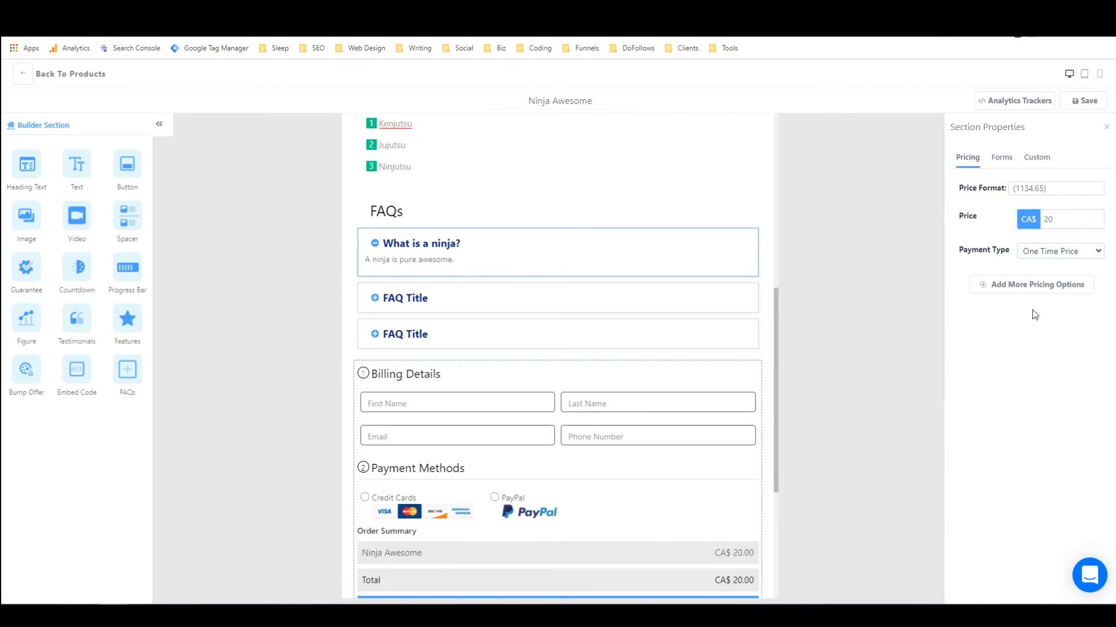
click(1068, 251)
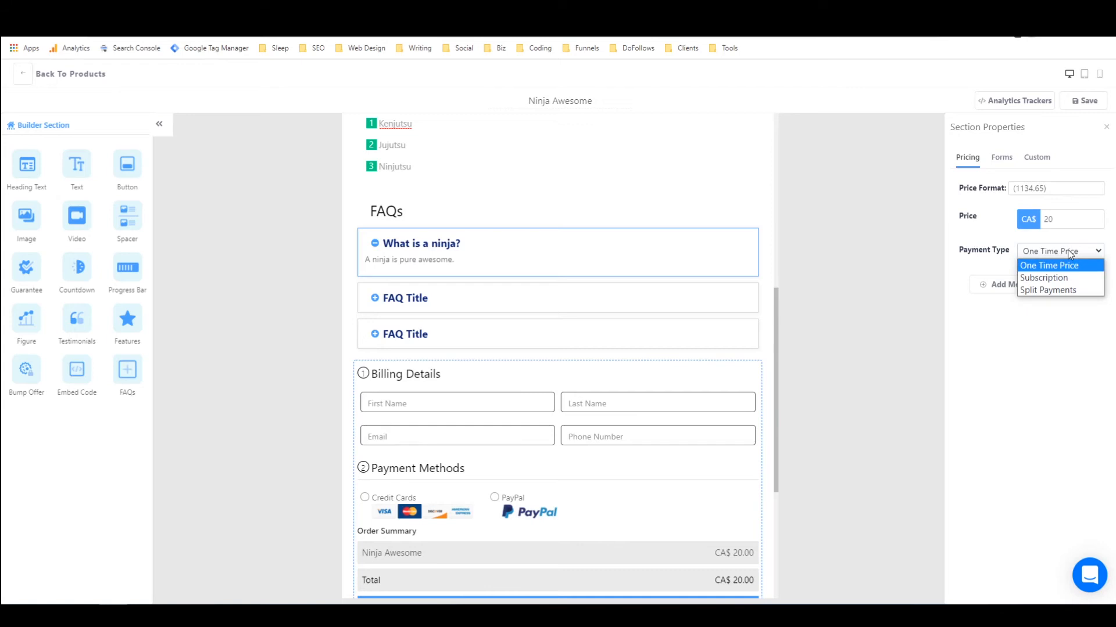
click(1033, 310)
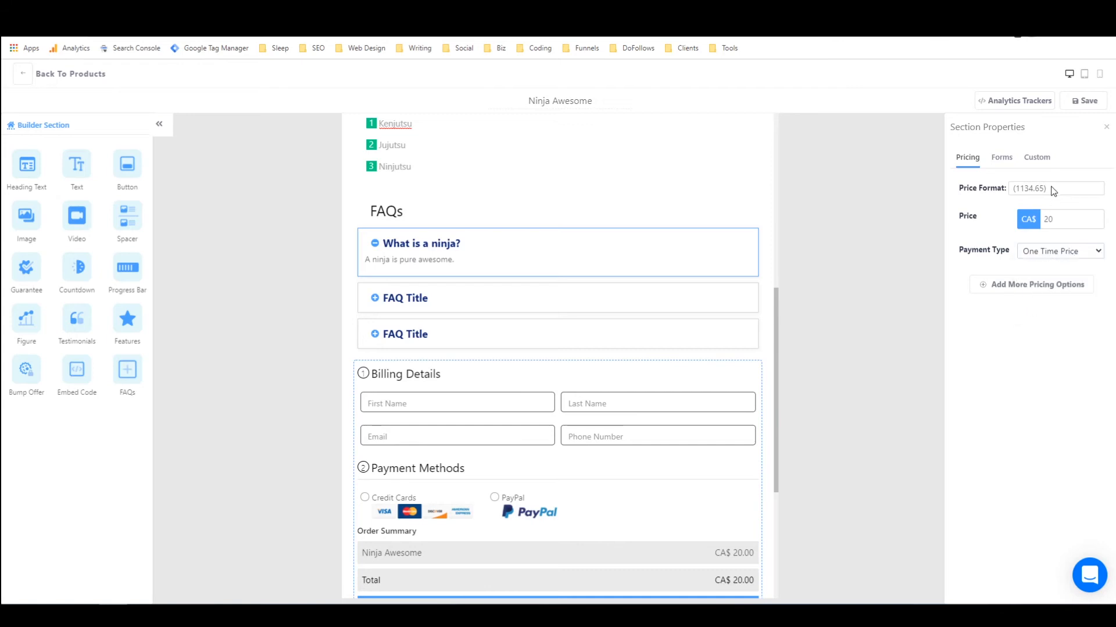
Step: Review the checkout type options and try showing the shipping form in the checkout section
click(1004, 157)
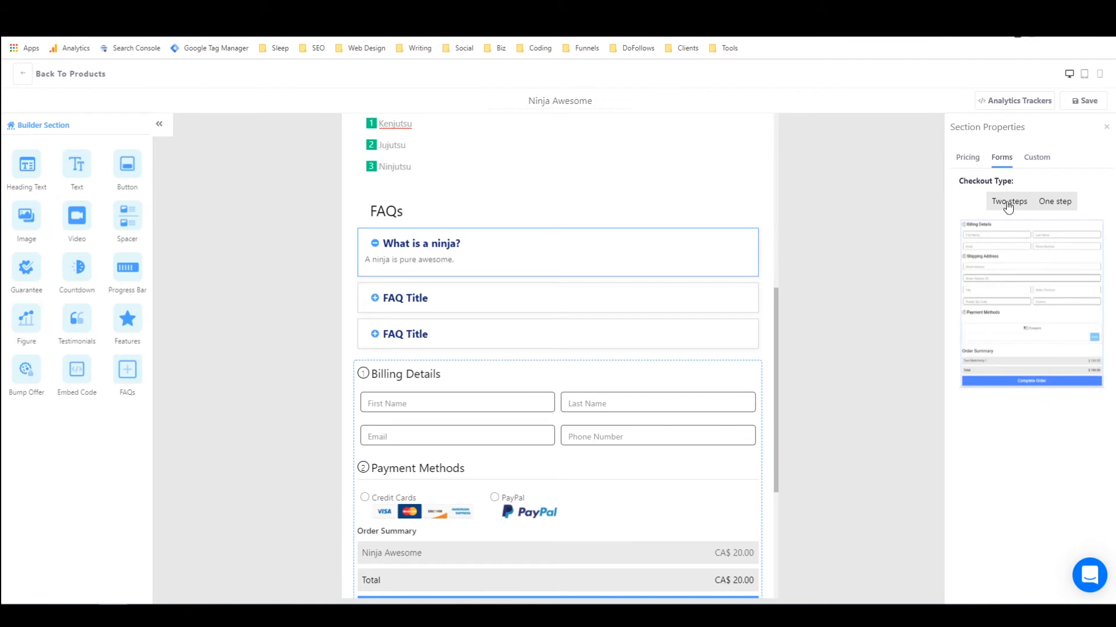
click(1038, 163)
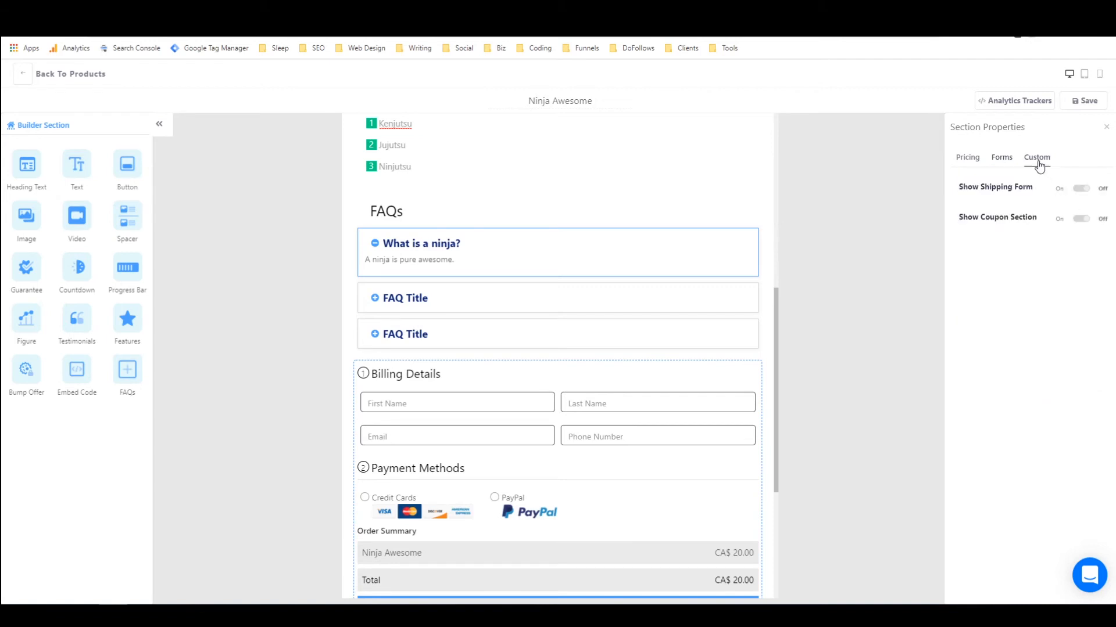
click(1080, 192)
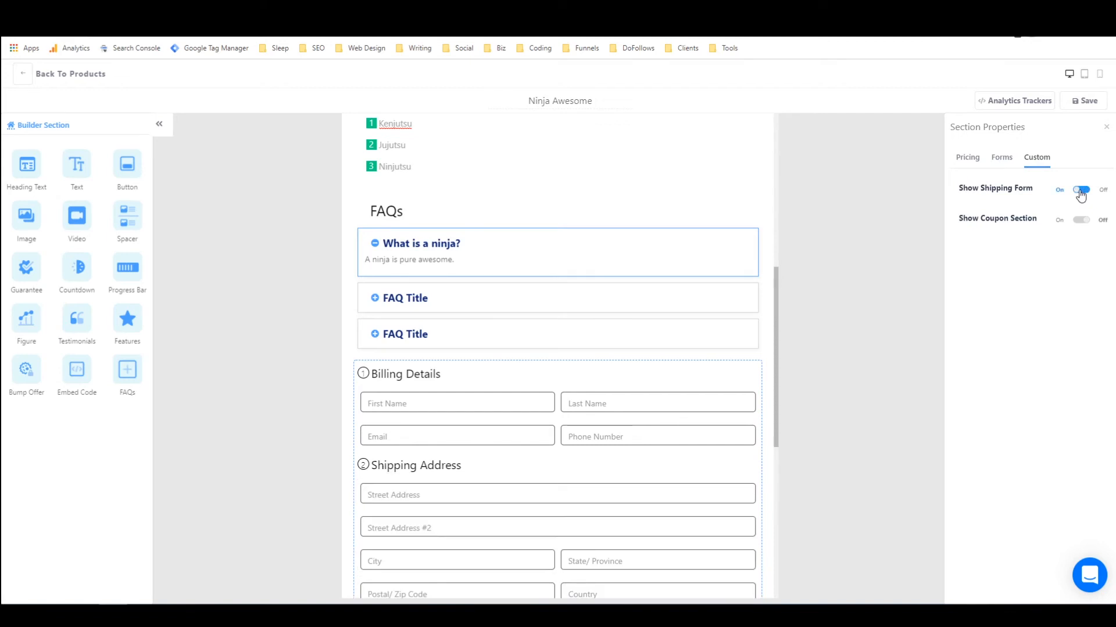
click(1081, 191)
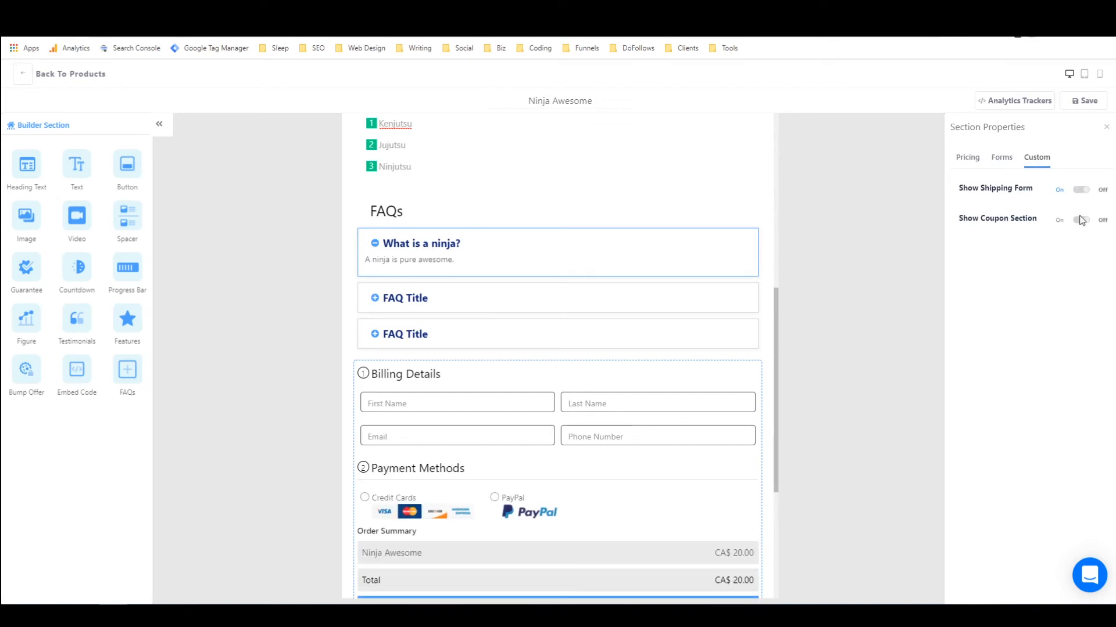
Step: Show the coupon section in the checkout form and save the page
click(1080, 221)
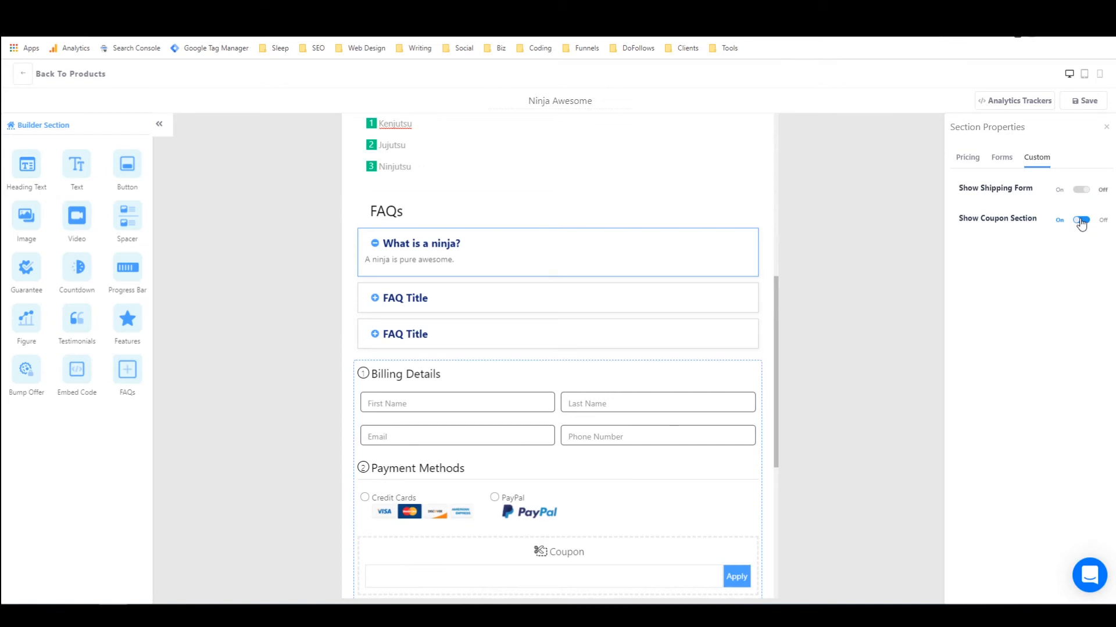
click(971, 162)
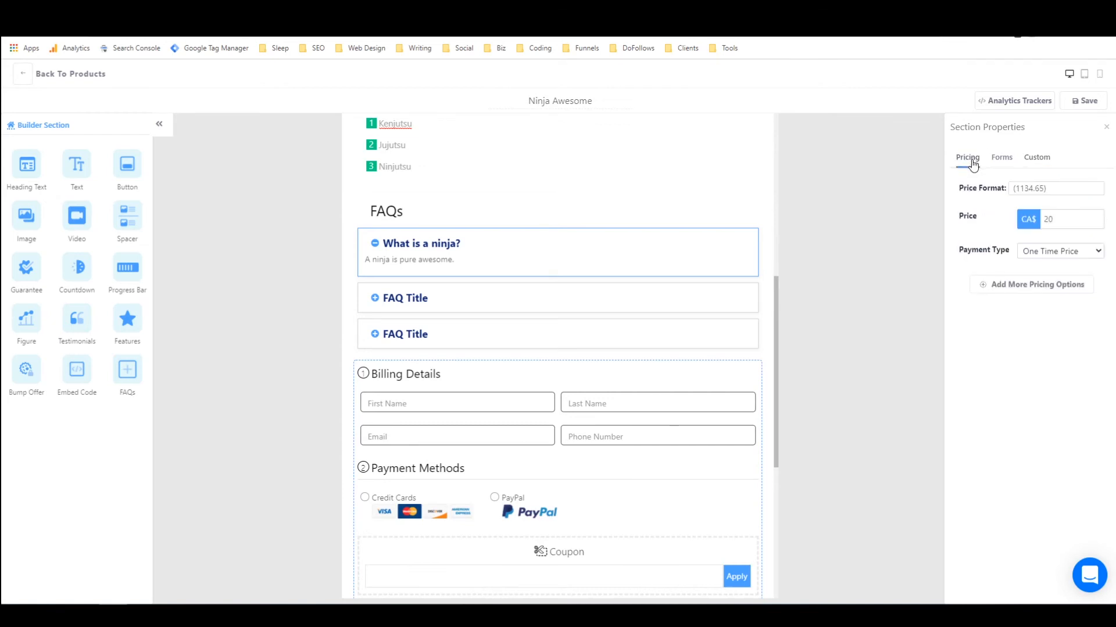
click(1072, 107)
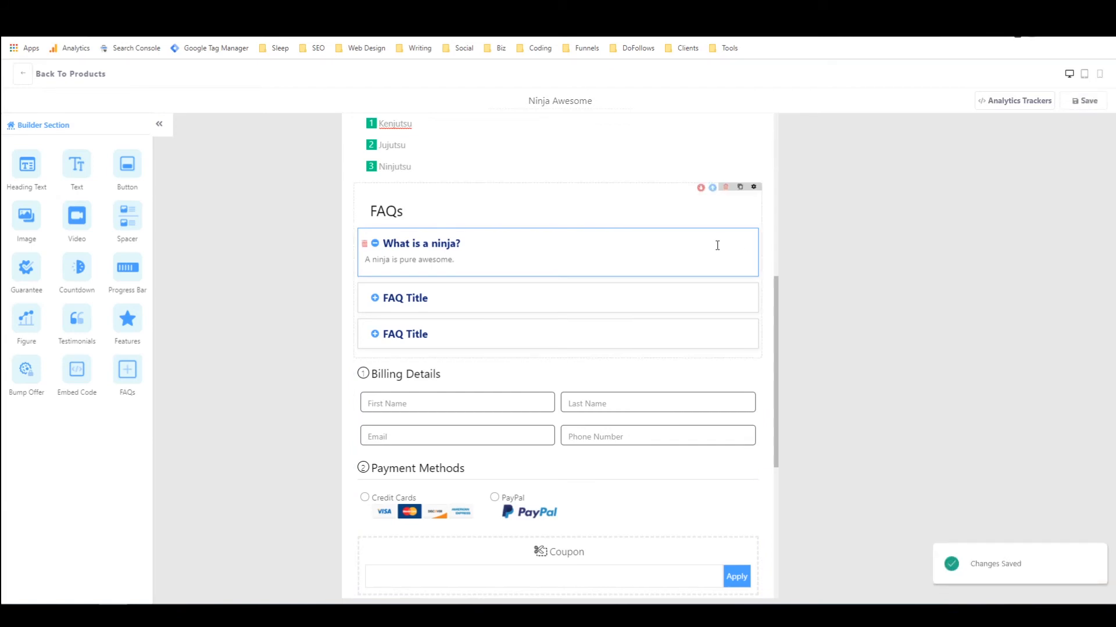
Step: Examine the layout of the whole checkout page, from the countdown to the testimonial
scroll(685, 266, down, 4)
scroll(679, 265, down, 1)
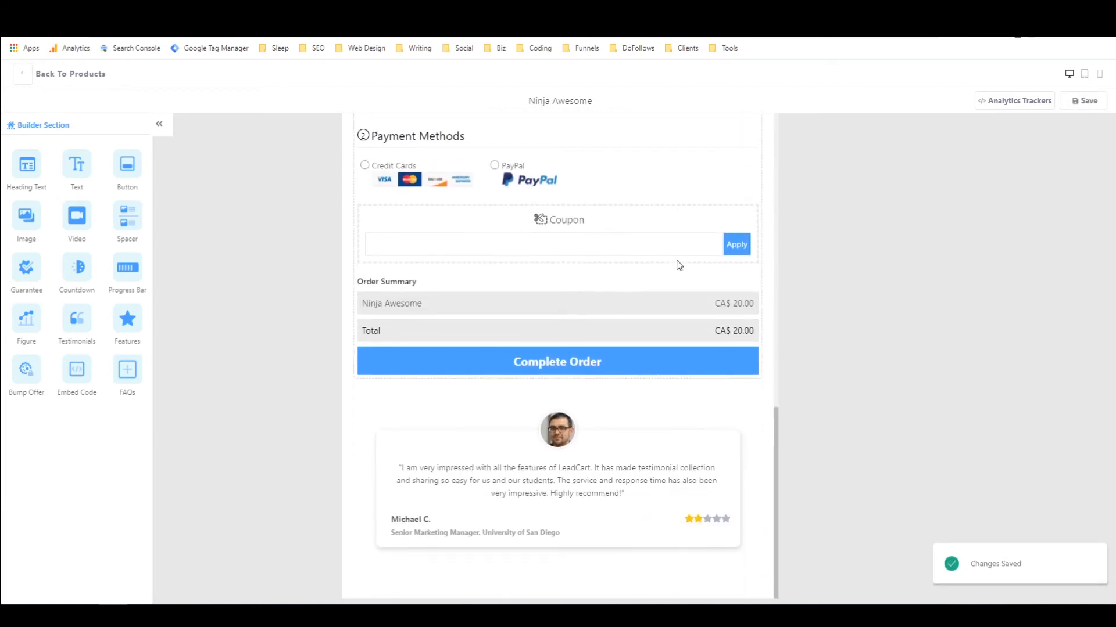
scroll(678, 265, up, 7)
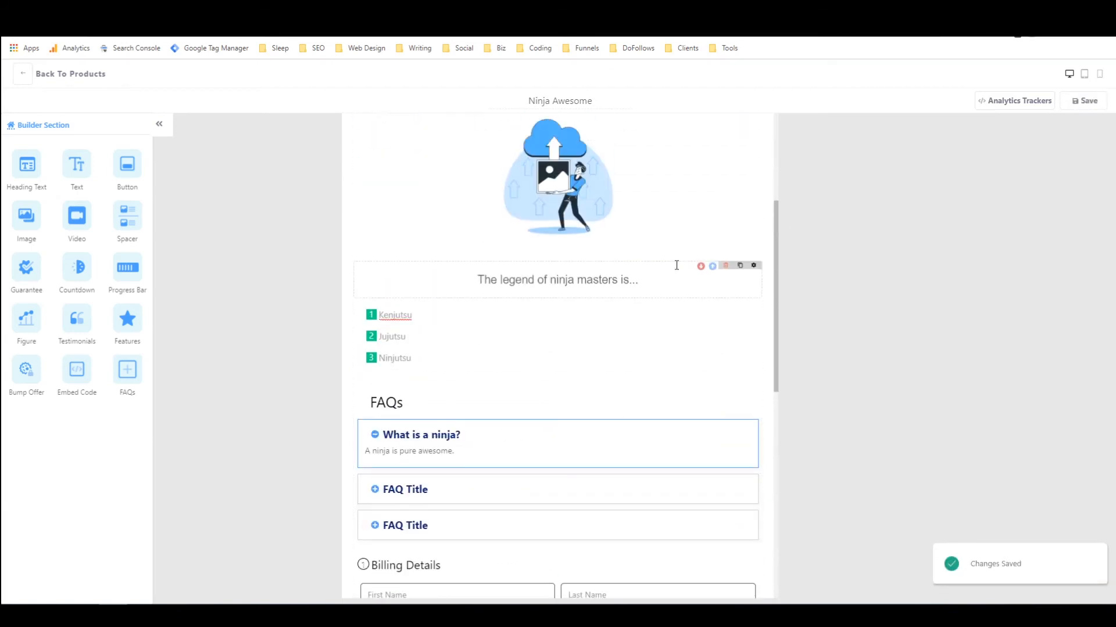
scroll(684, 265, up, 3)
scroll(683, 265, down, 6)
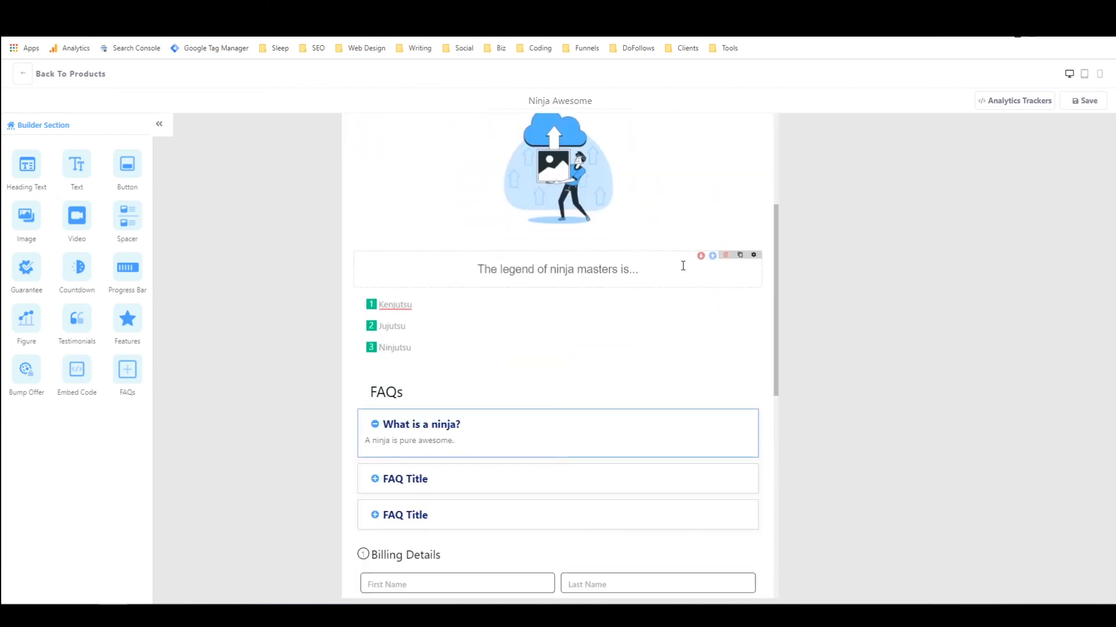
scroll(645, 266, down, 2)
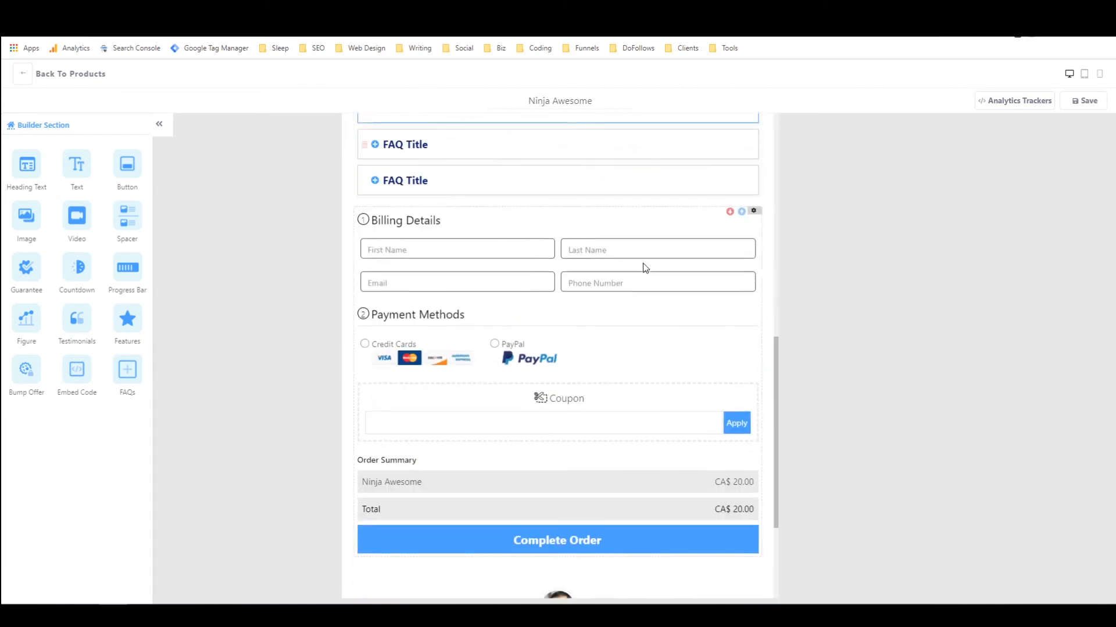
scroll(642, 263, down, 3)
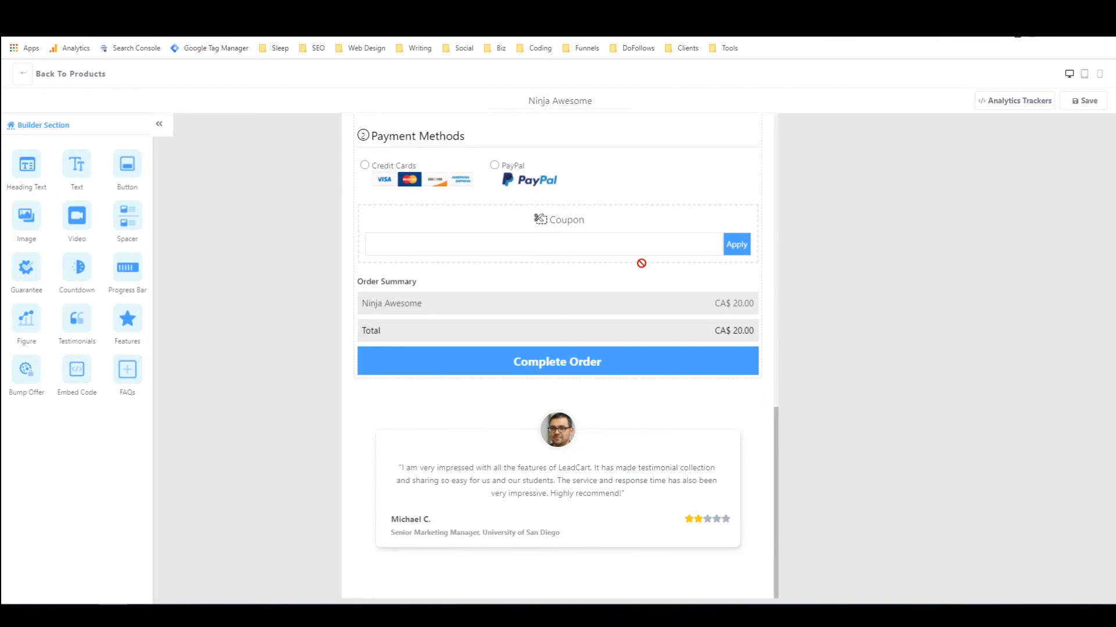
scroll(610, 296, up, 3)
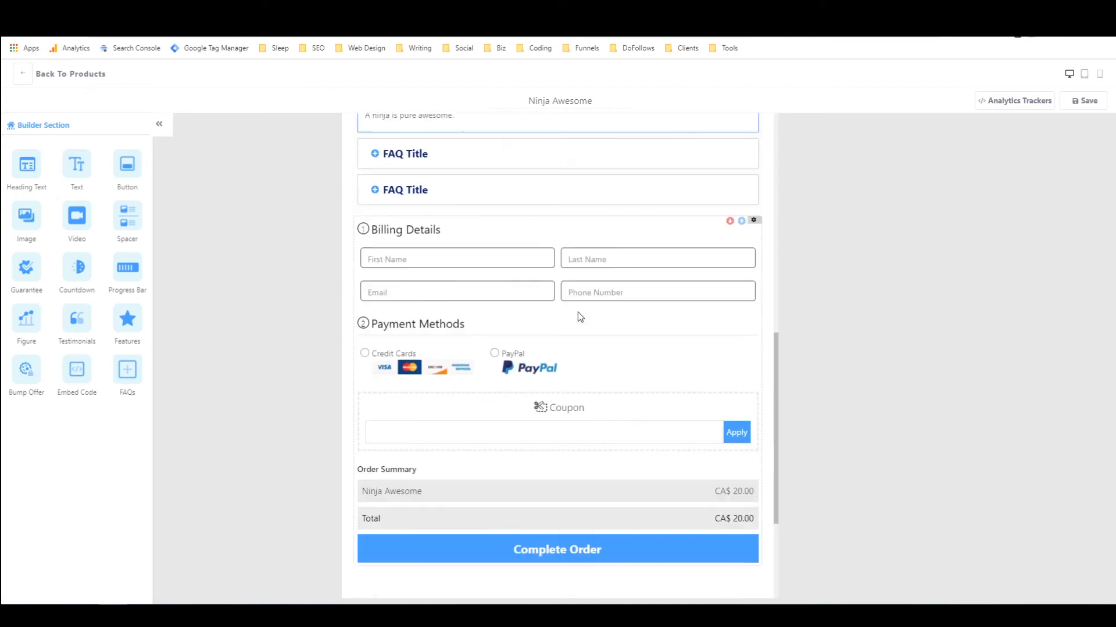
scroll(578, 308, up, 2)
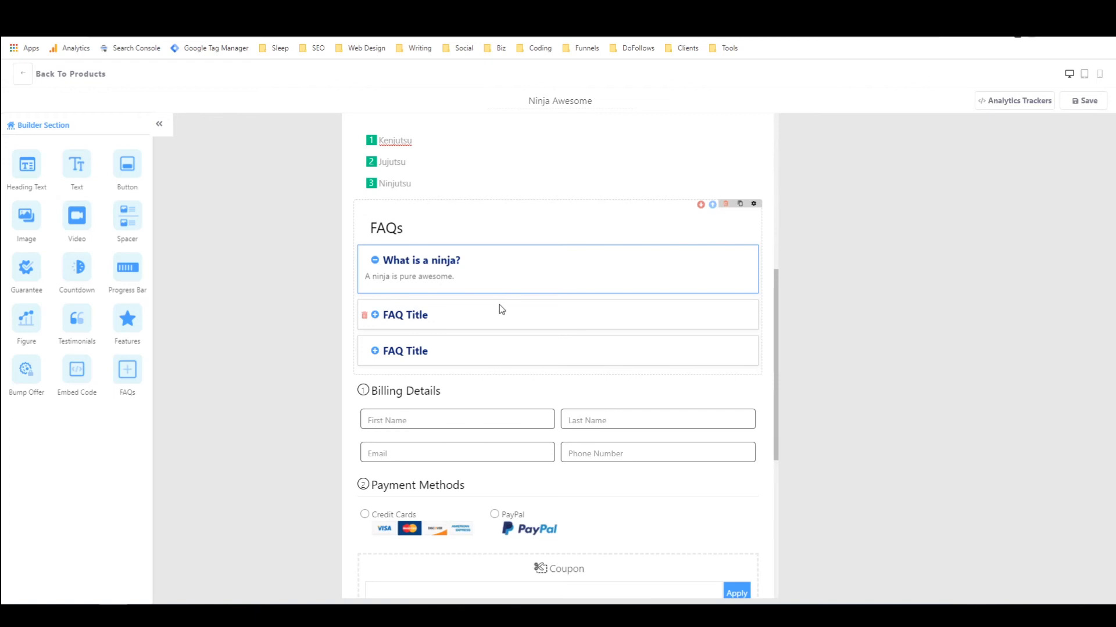
scroll(501, 308, up, 6)
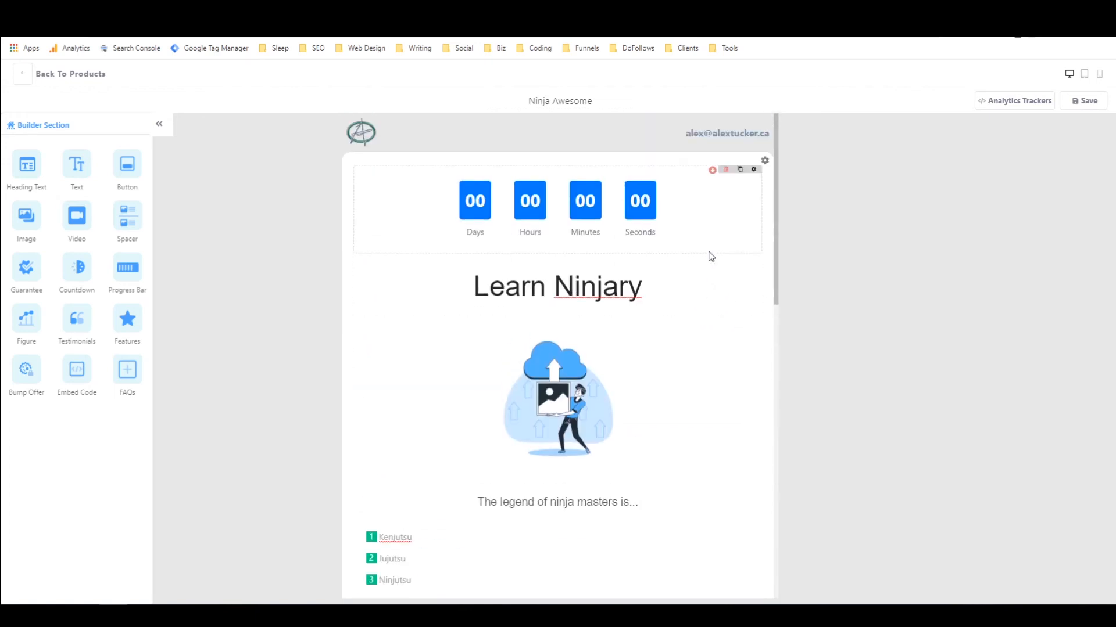
Step: Preview the checkout page at tablet size and look through its sections
click(1066, 104)
click(1085, 74)
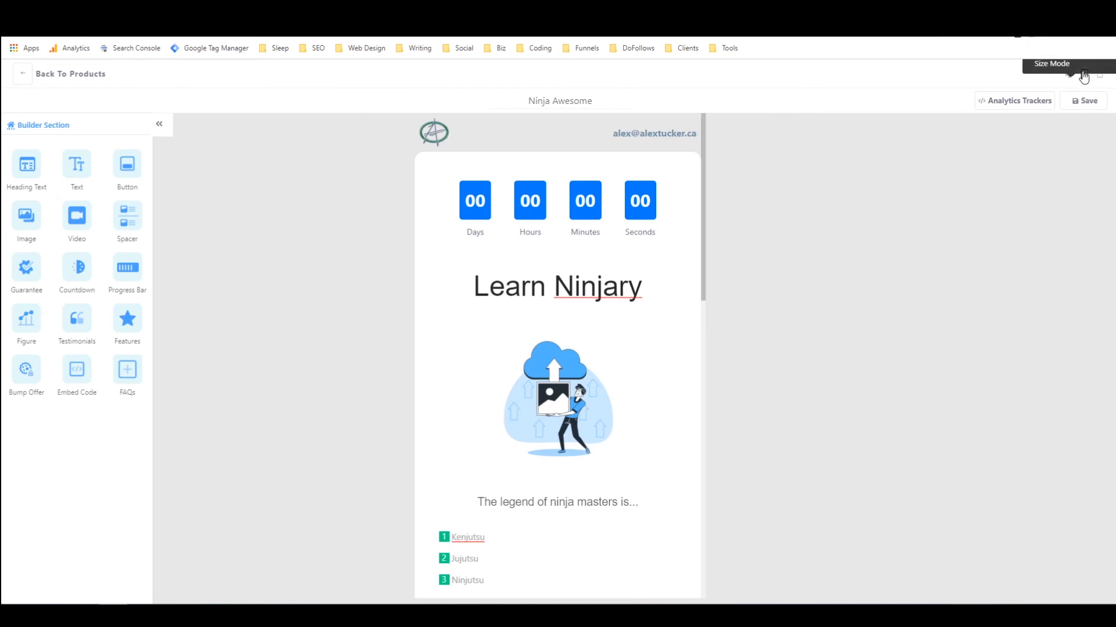
scroll(701, 232, down, 10)
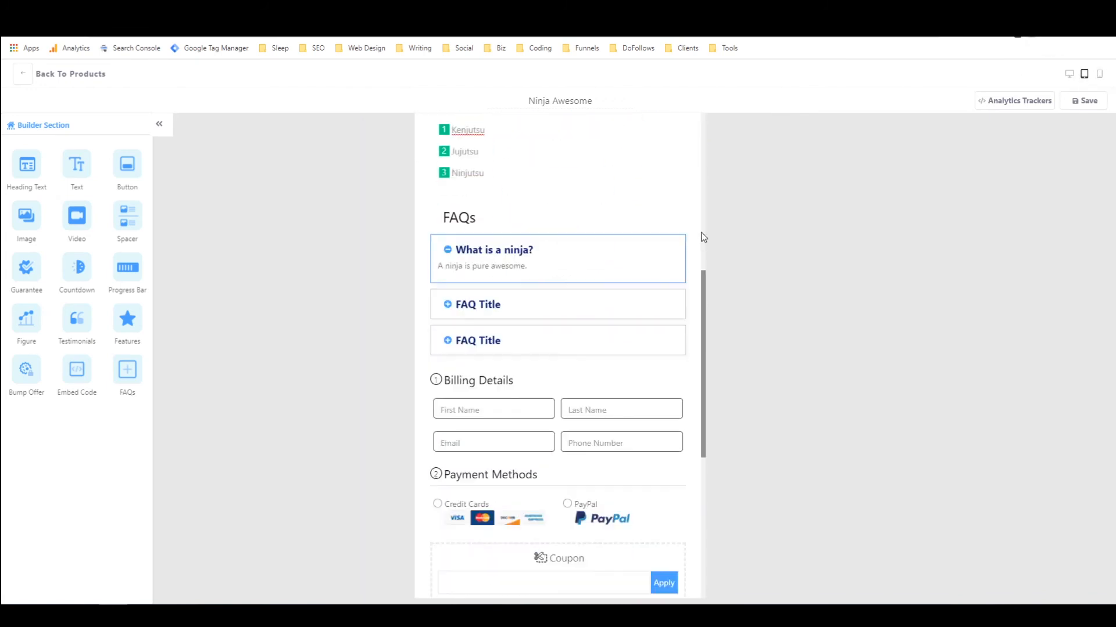
Step: Preview the checkout page at mobile size and look through its sections
scroll(703, 237, up, 5)
click(1099, 74)
scroll(648, 229, down, 3)
scroll(648, 228, up, 8)
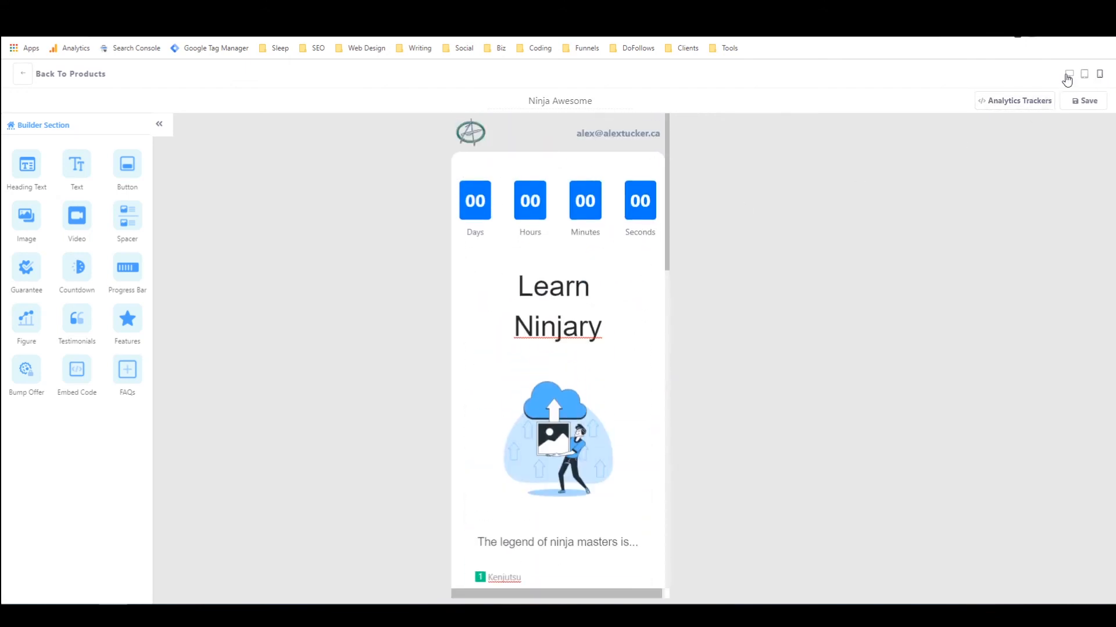
Step: Save the checkout page in desktop view and return to the products overview
click(1068, 74)
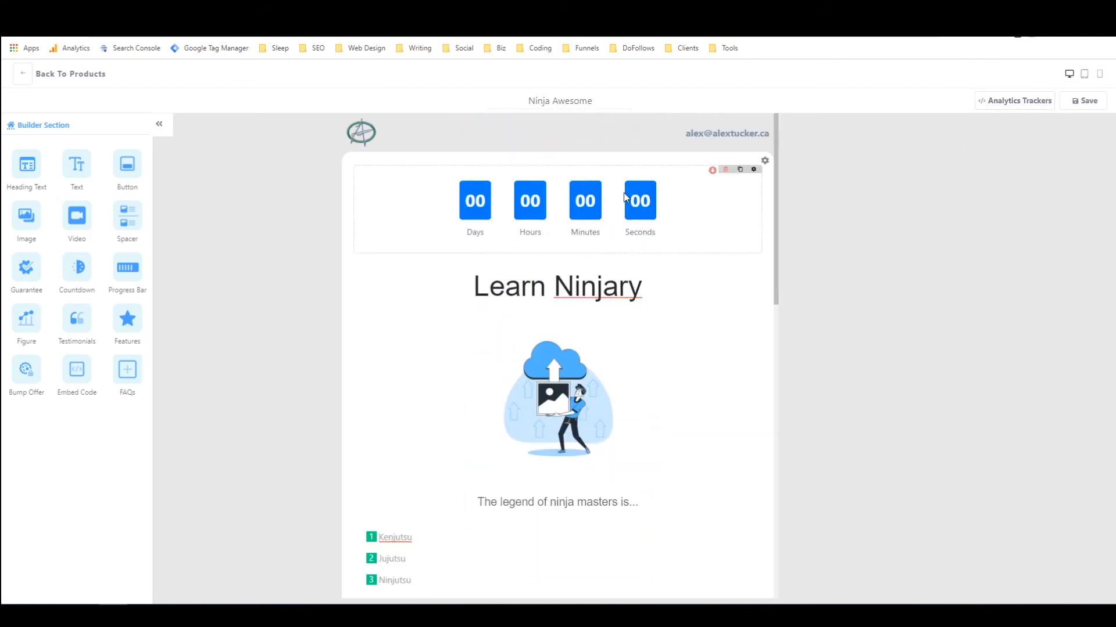
click(1092, 100)
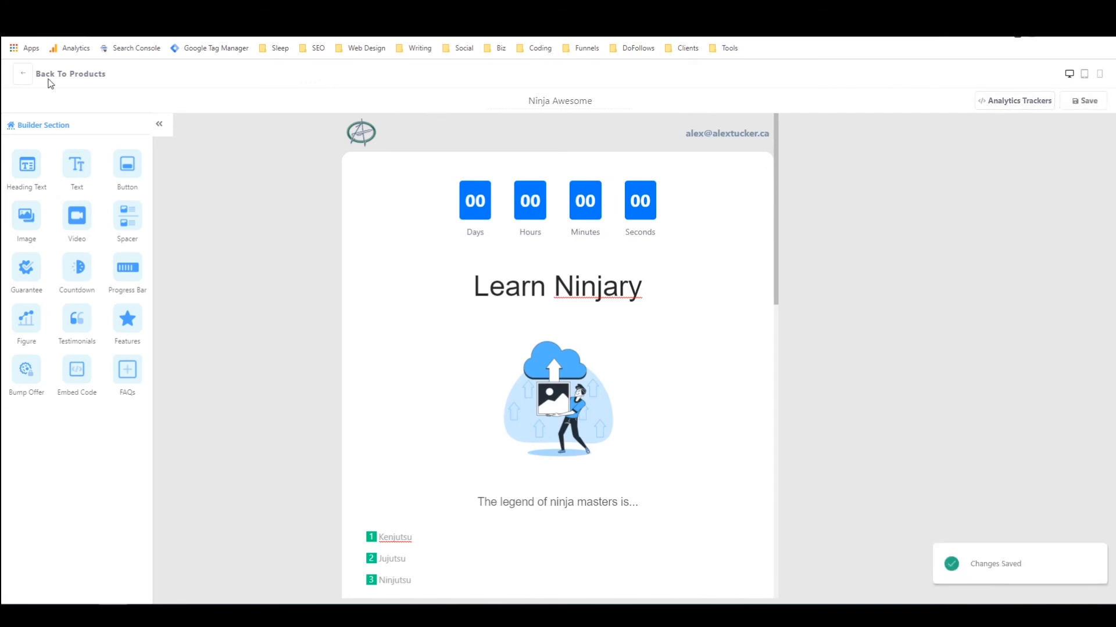
click(23, 76)
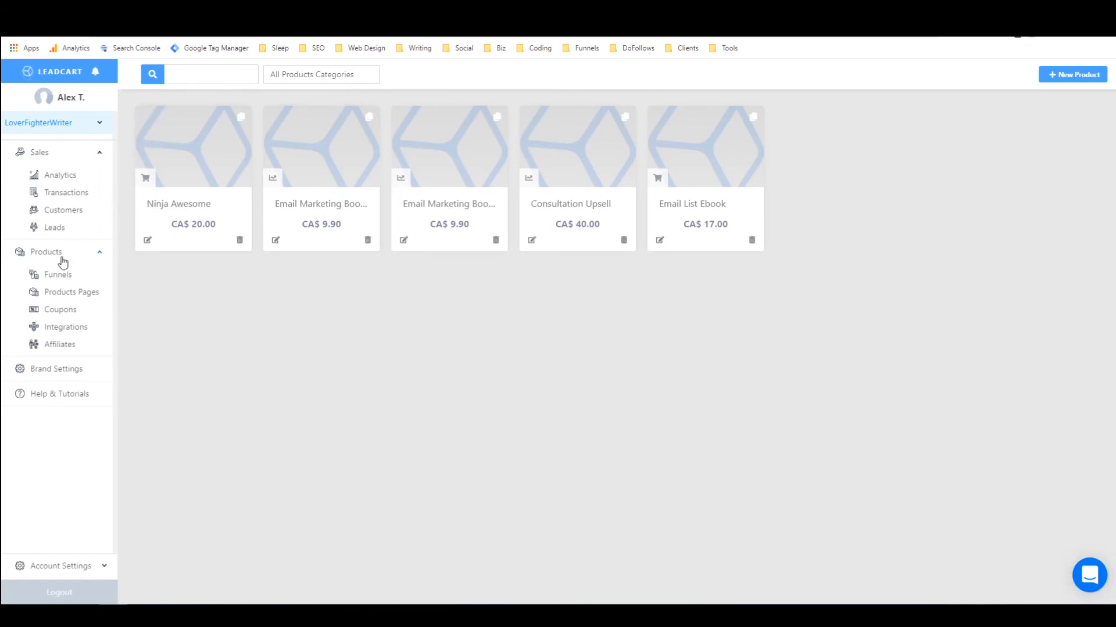
Step: Create a new funnel named "Ninja" using the Checkout Funnel Flow
click(53, 277)
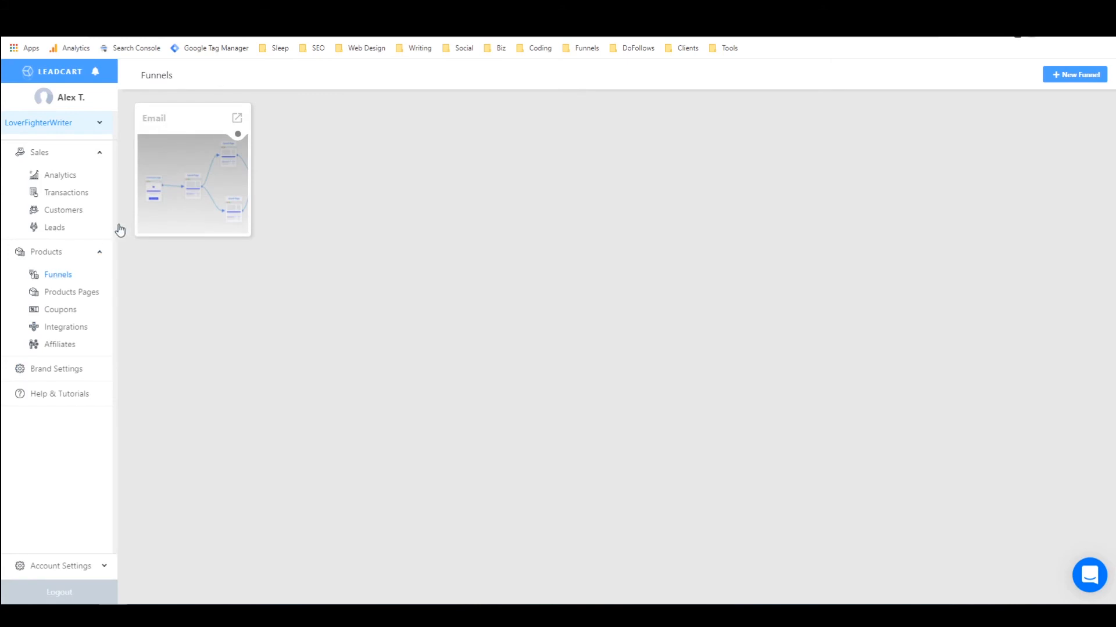
click(1062, 75)
click(514, 276)
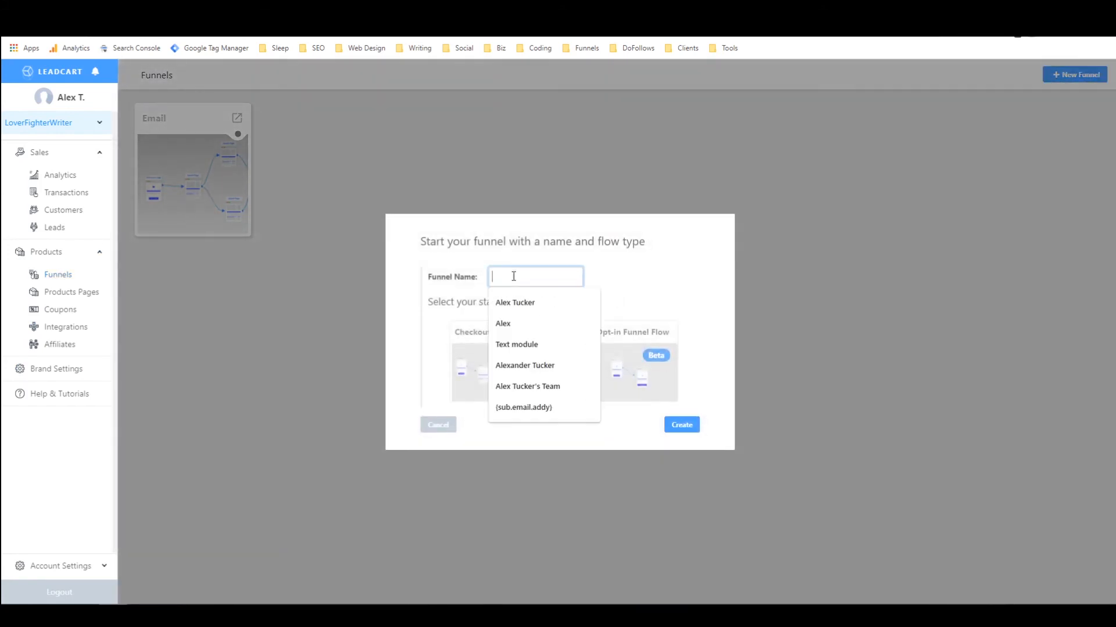
text(Ninja)
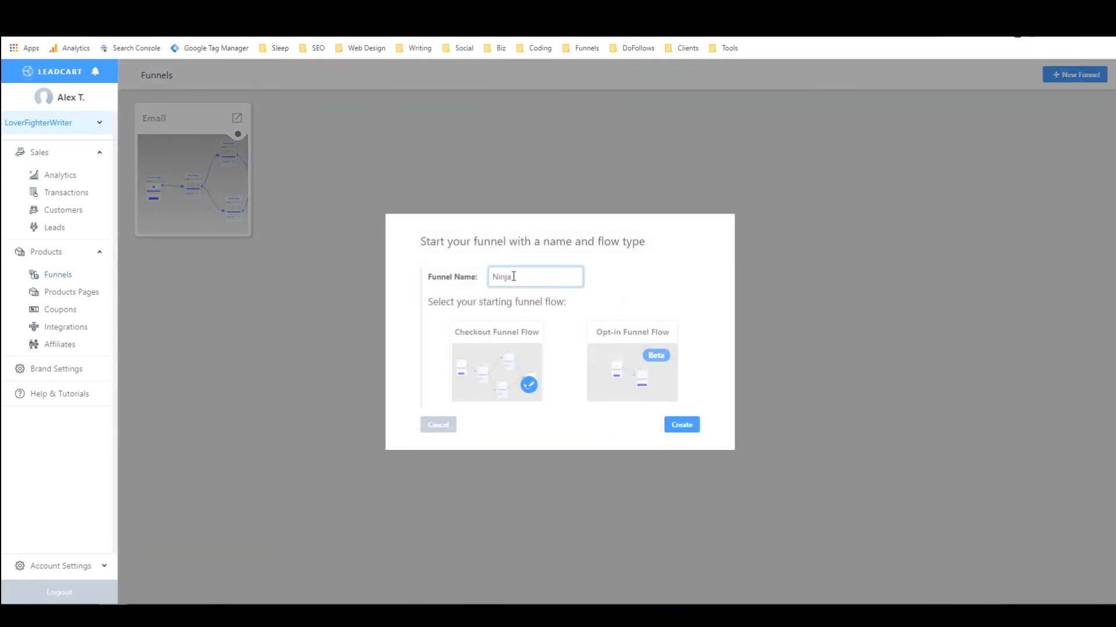
click(511, 357)
click(681, 426)
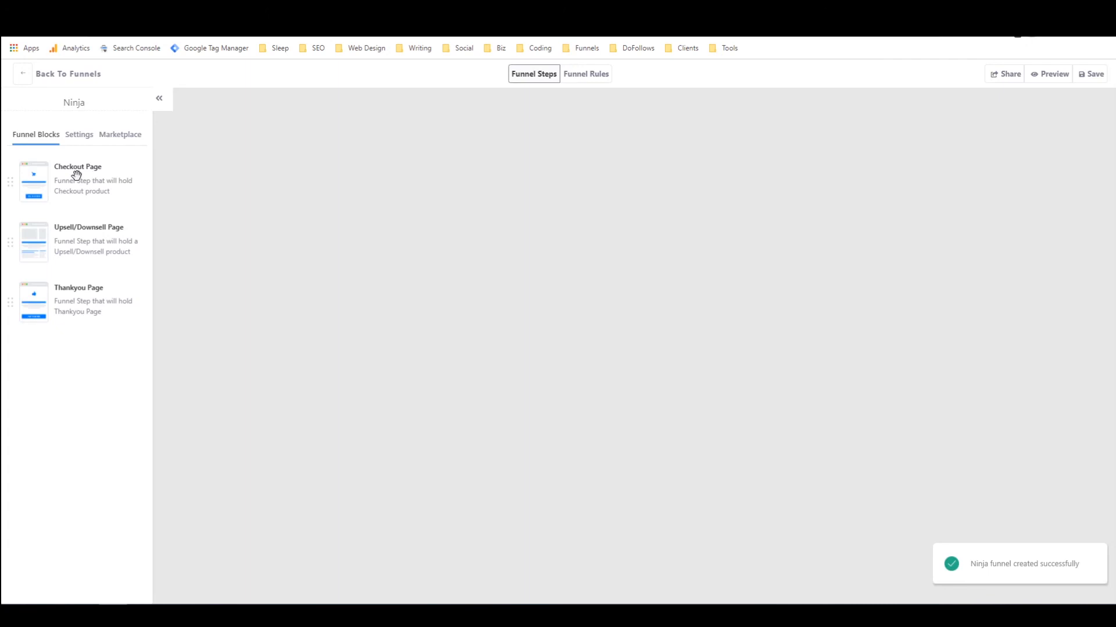
Step: Add a Checkout Page block to the funnel canvas and assign Ninja Awesome as its target product
drag(76, 175, 420, 332)
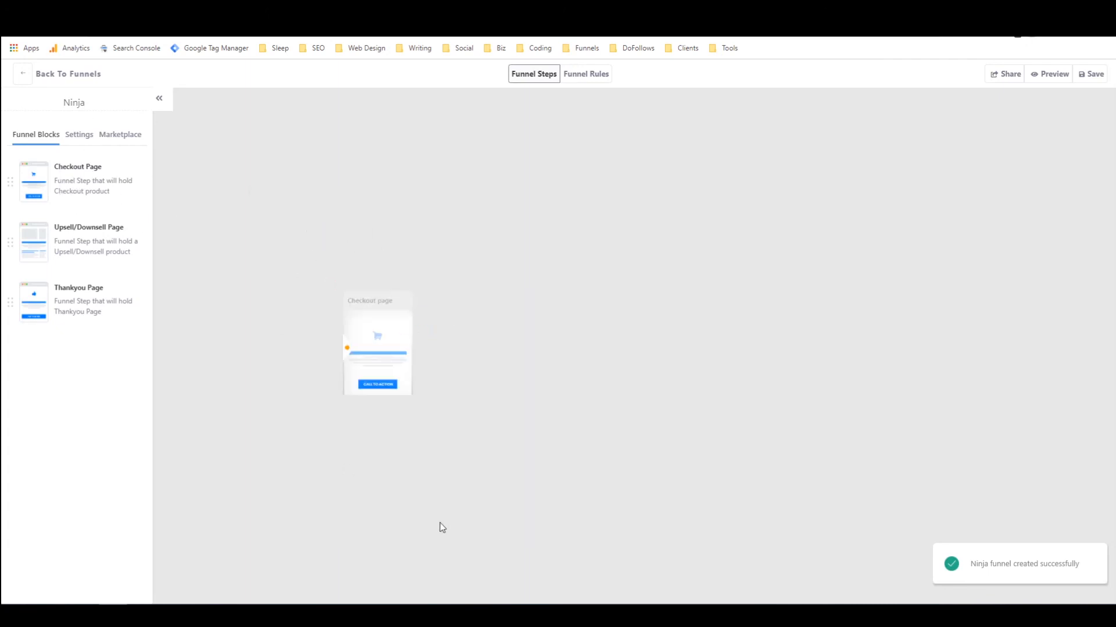
mouse_move(396, 369)
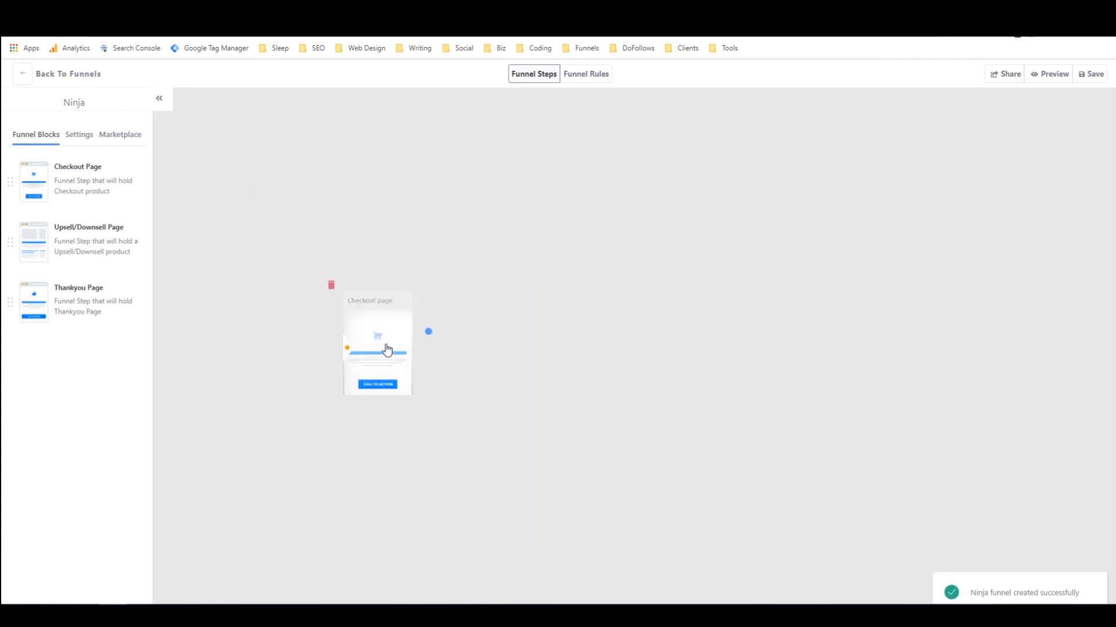
click(386, 347)
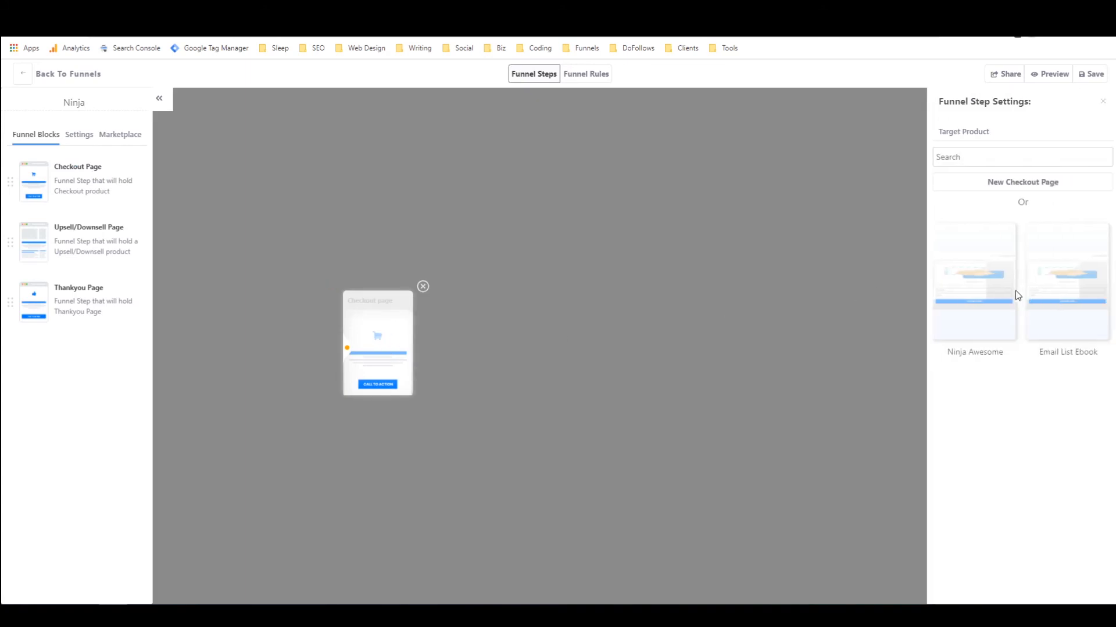
click(976, 291)
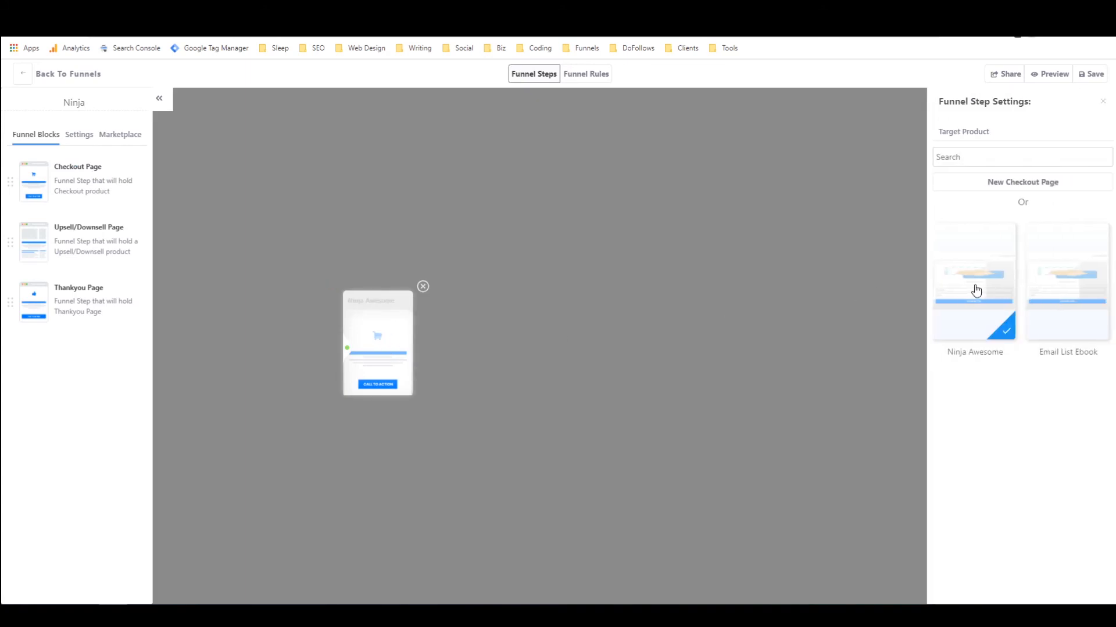
click(531, 310)
Step: Preview the Ninja funnel and close the preview page
mouse_move(368, 355)
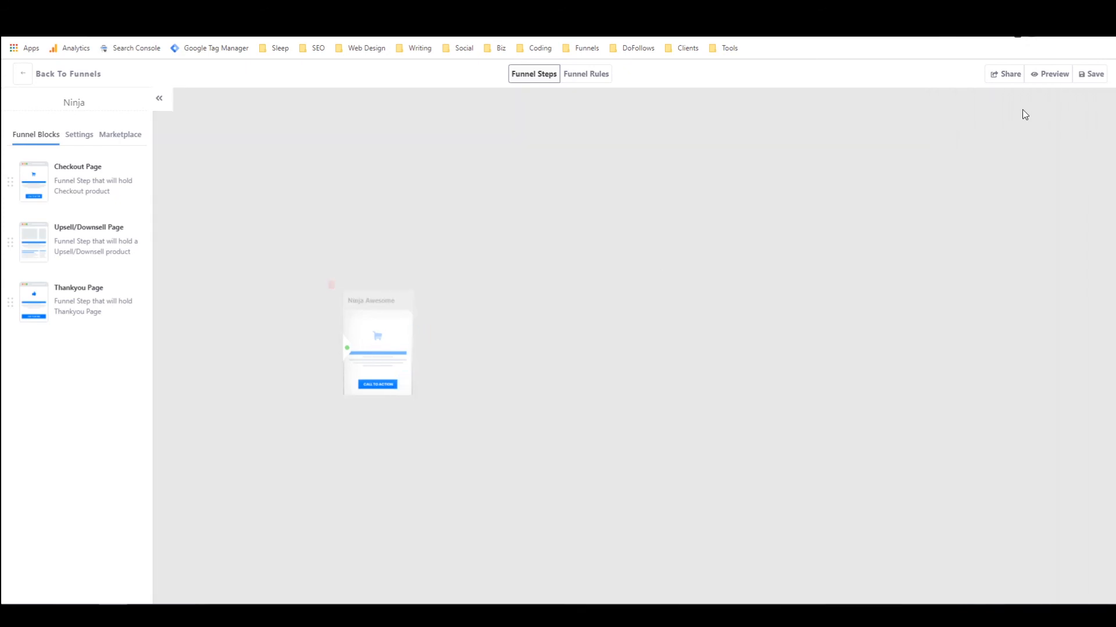
click(1040, 74)
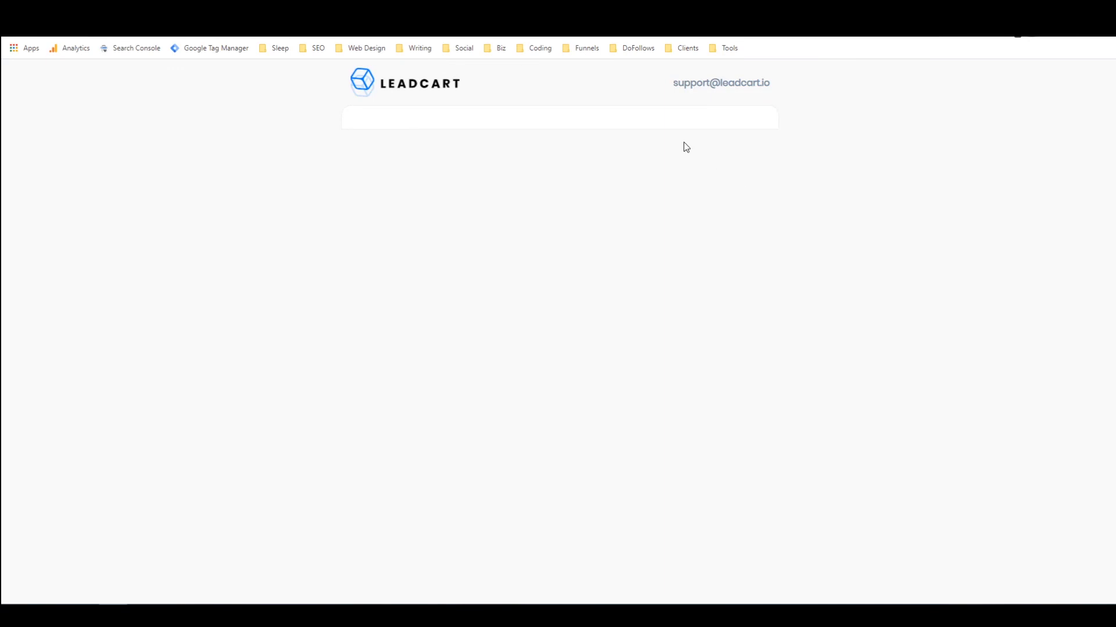
key(ctrl+w)
Step: Check the target product in the checkout step's settings and save the Ninja funnel
mouse_move(388, 328)
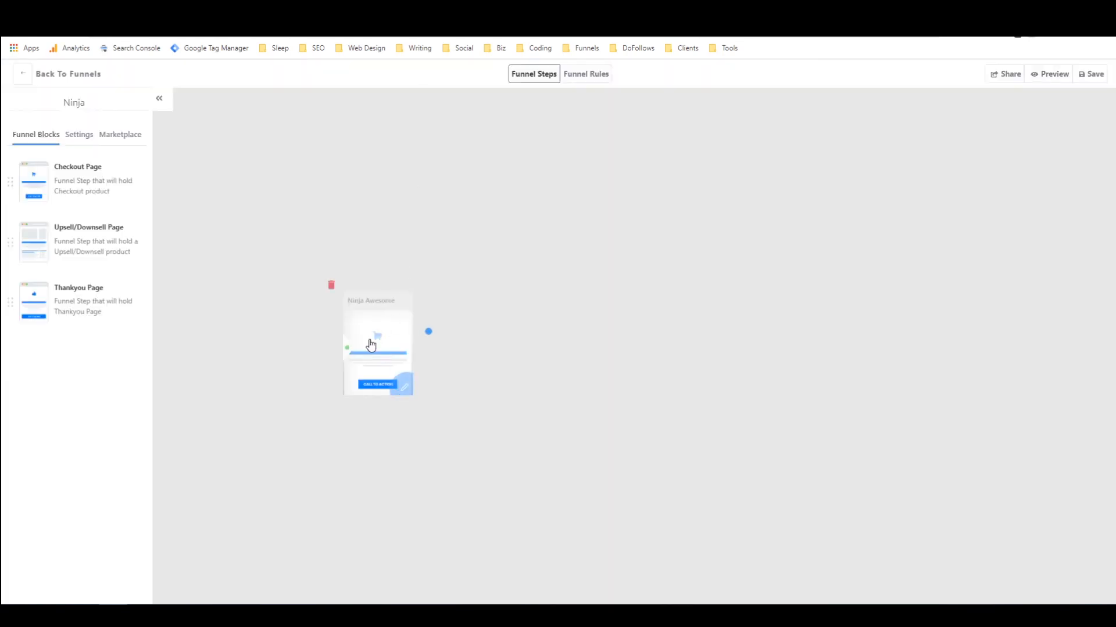
click(370, 345)
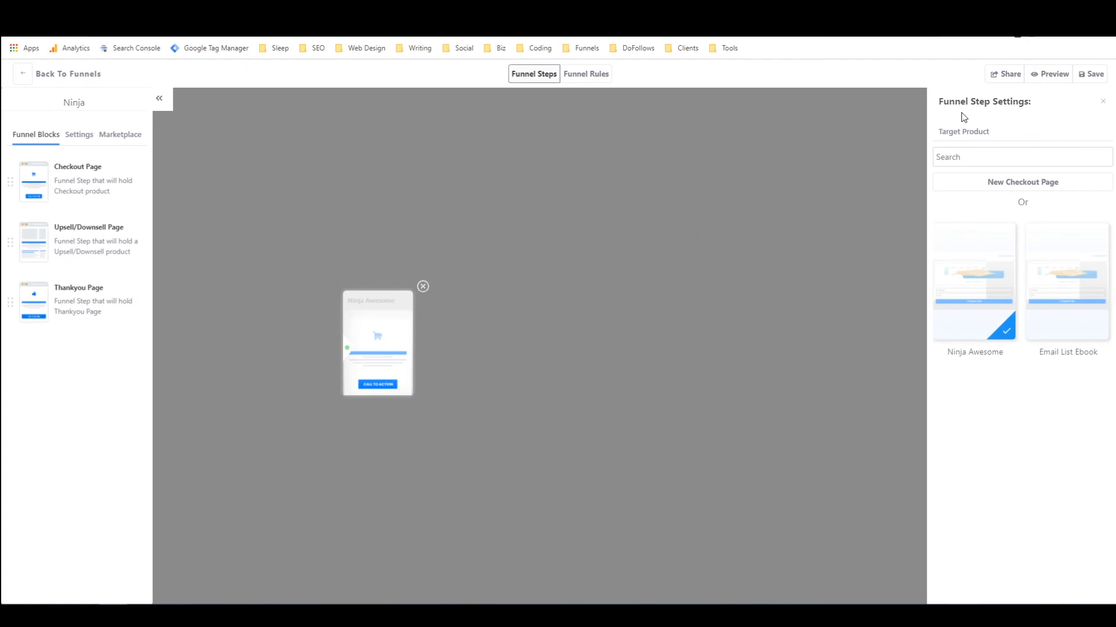
click(1096, 76)
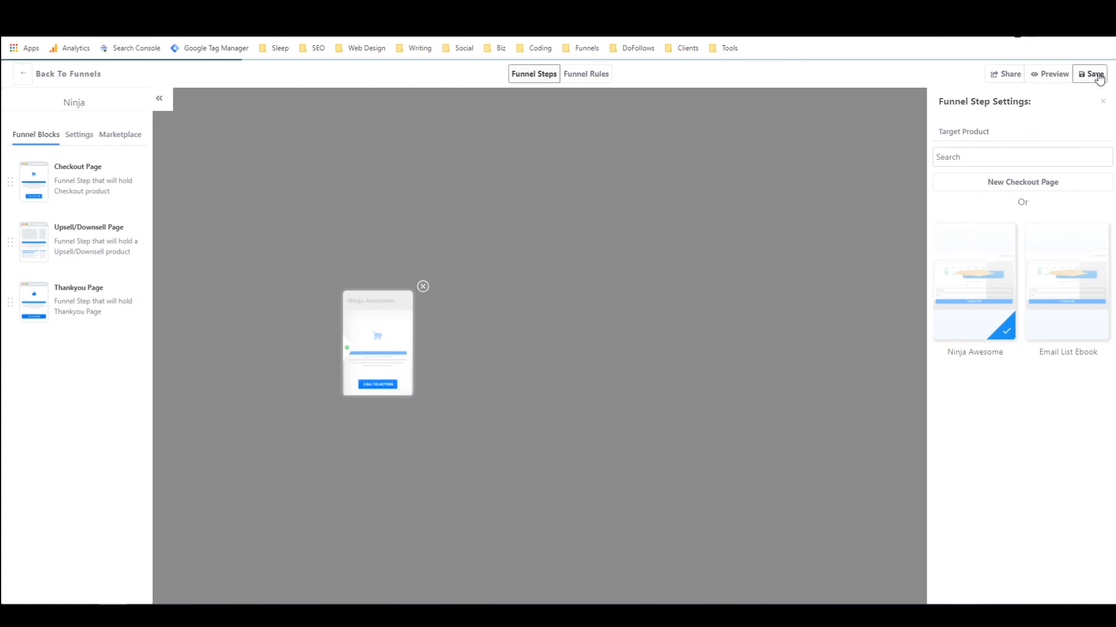
Step: Preview the saved funnel's checkout page, examine it from the countdown to the testimonial, and return to the funnel editor
click(1049, 75)
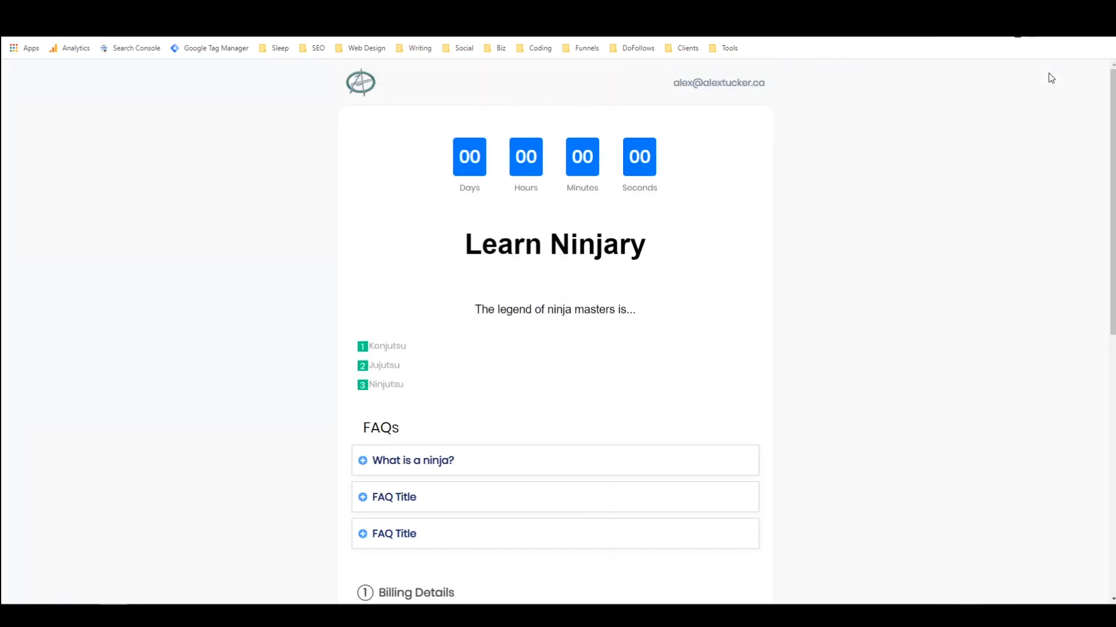
scroll(545, 185, down, 7)
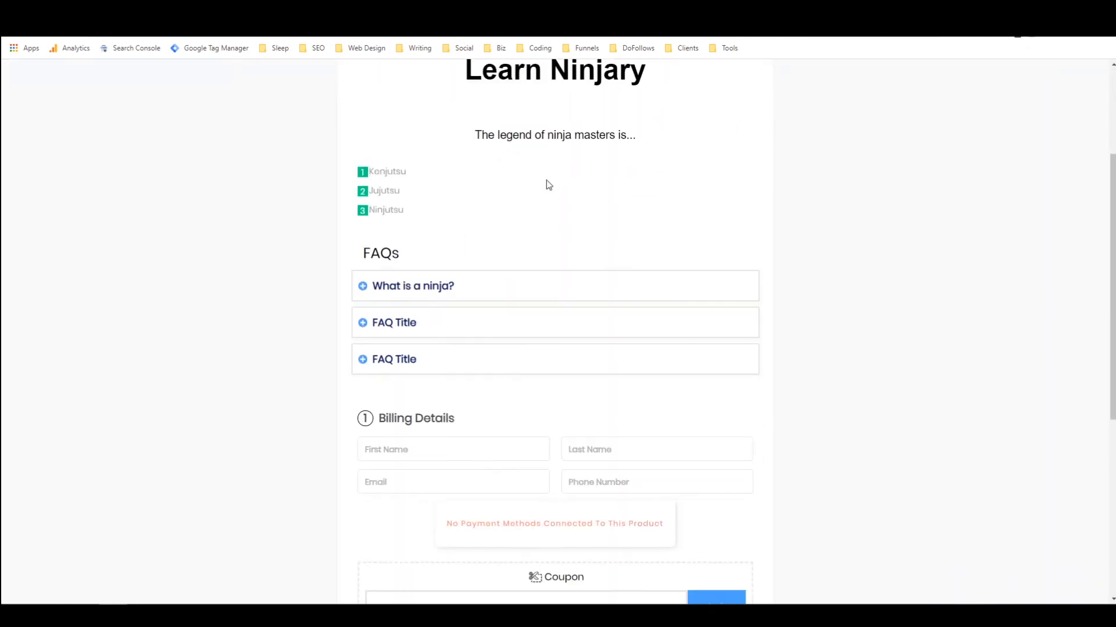
scroll(546, 183, up, 7)
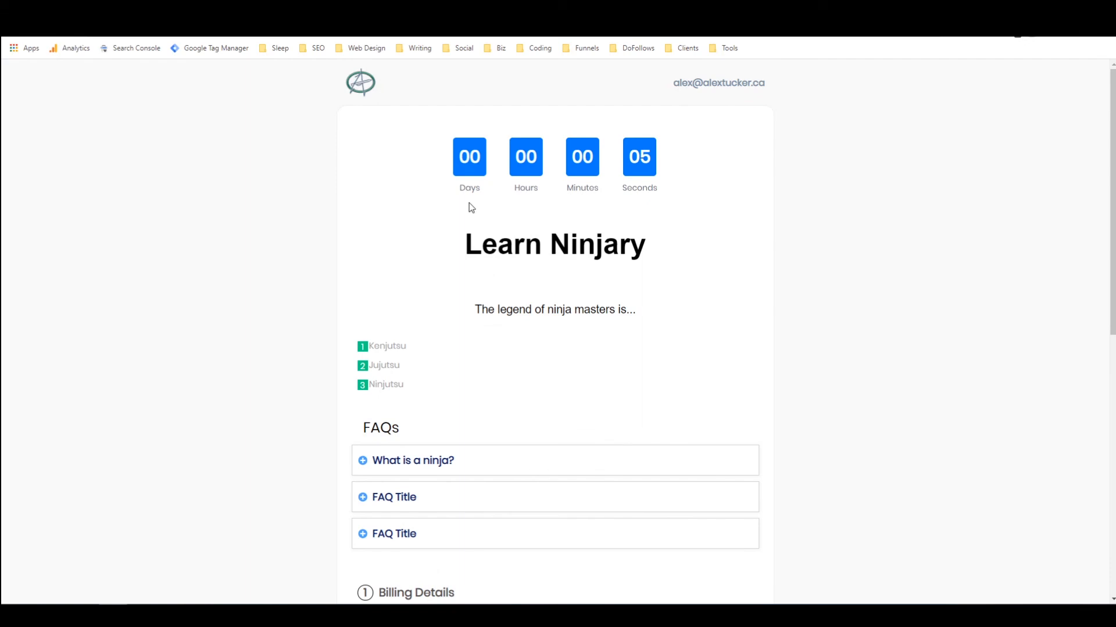
scroll(534, 231, down, 2)
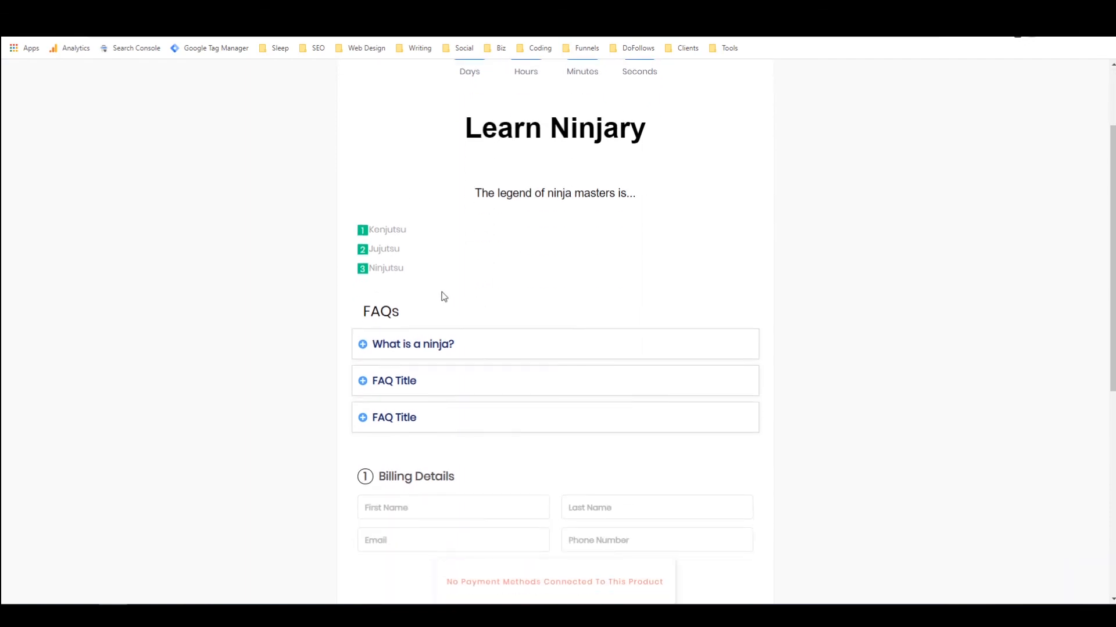
scroll(441, 286, down, 4)
scroll(432, 283, down, 3)
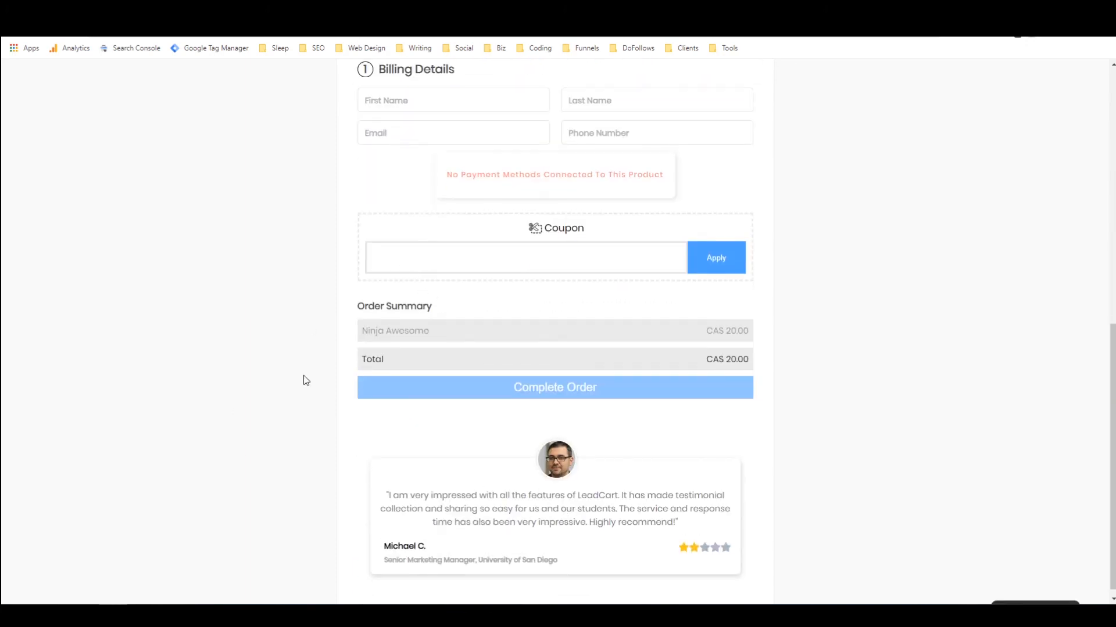
scroll(303, 381, up, 4)
scroll(302, 381, up, 5)
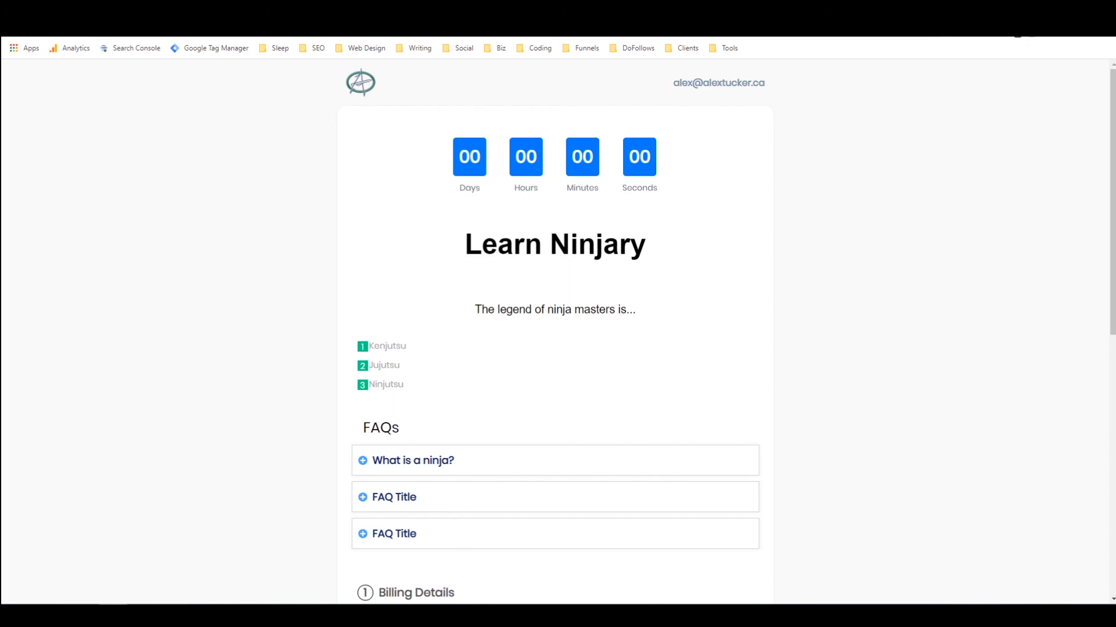
click(268, 8)
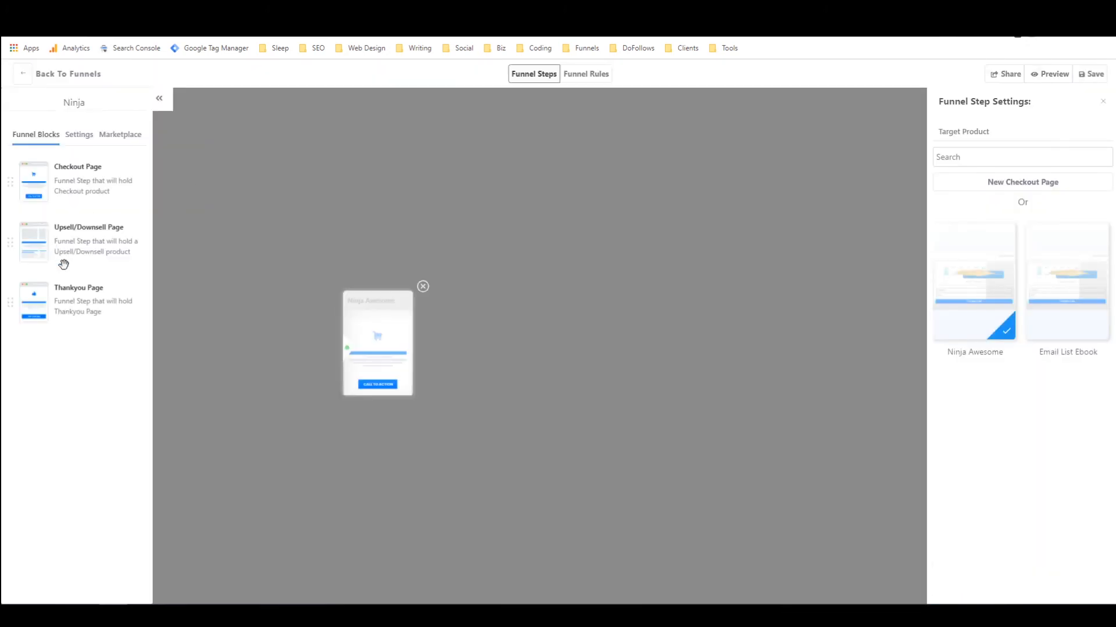